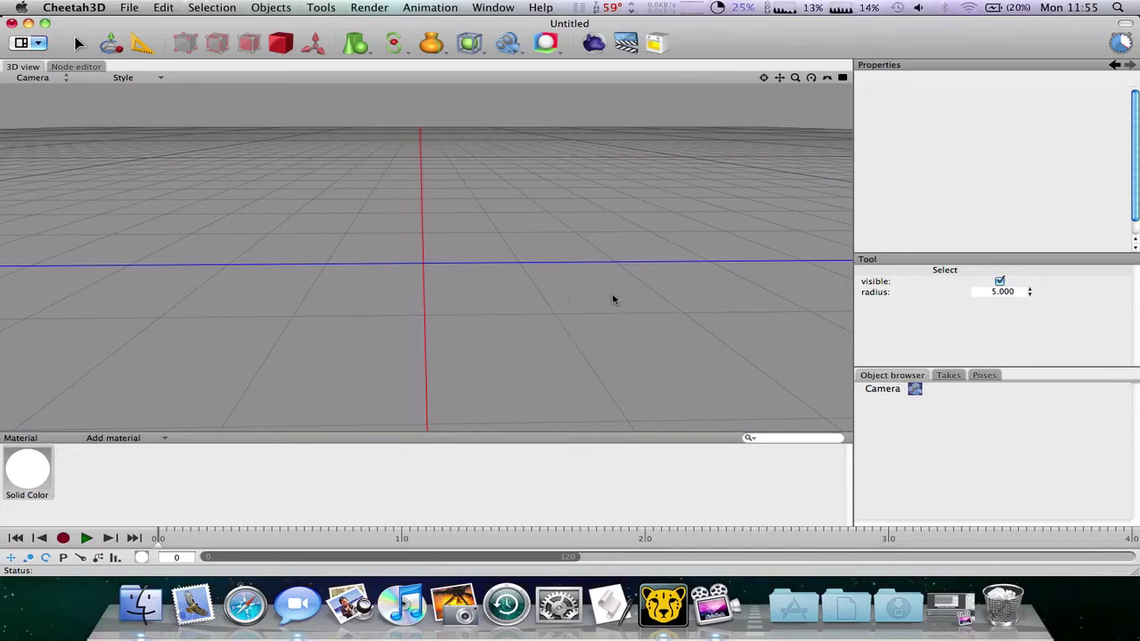
Add a Box primitive to the empty scene.
left_click_drag(612, 293, 552, 293, "alt")
right_click_drag(552, 298, 508, 305)
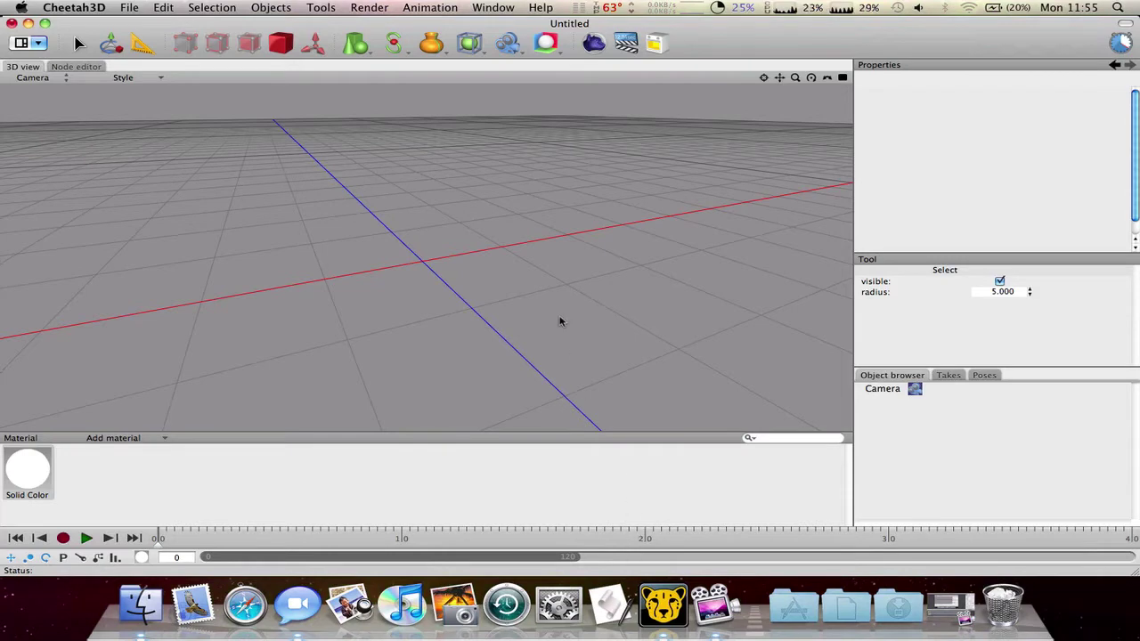
right_click_drag(560, 321, 512, 315)
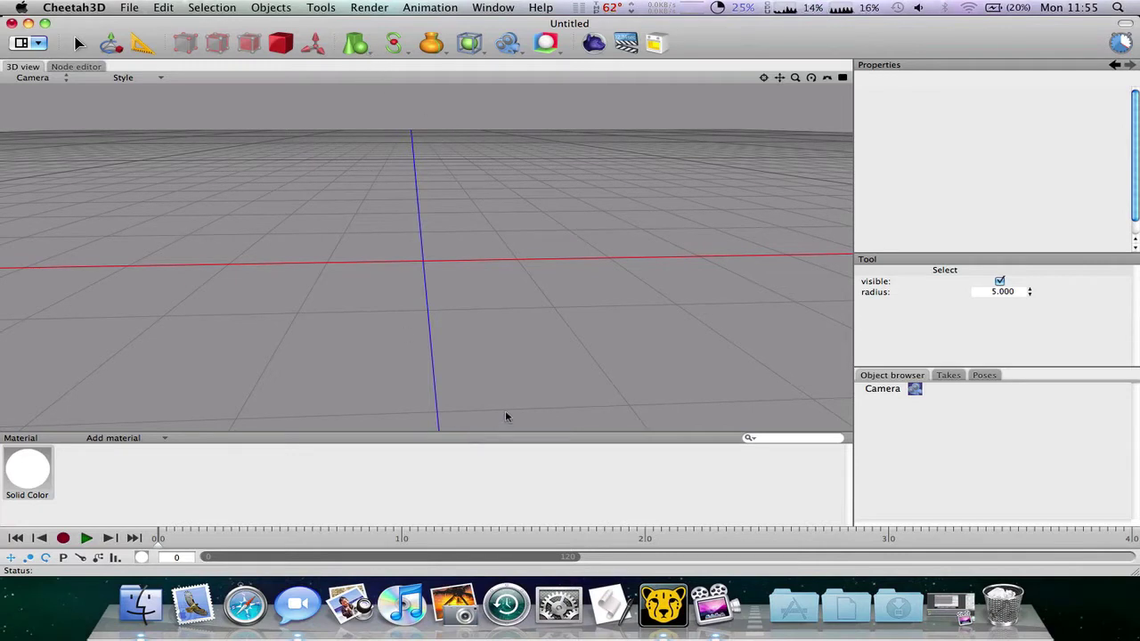
left_click(372, 58)
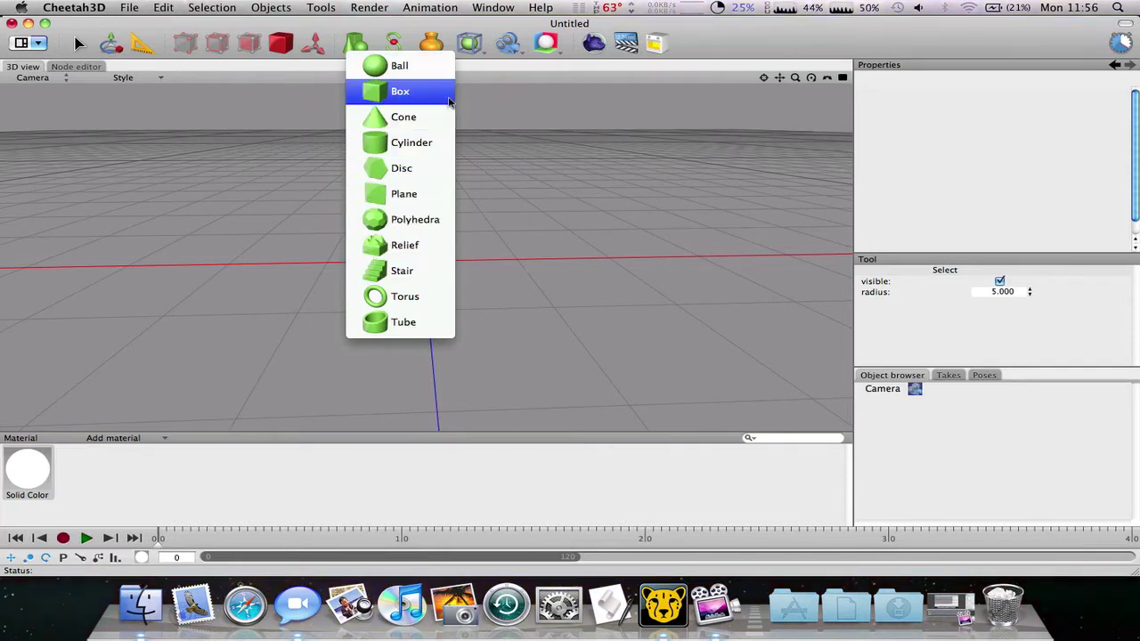
left_click(448, 99)
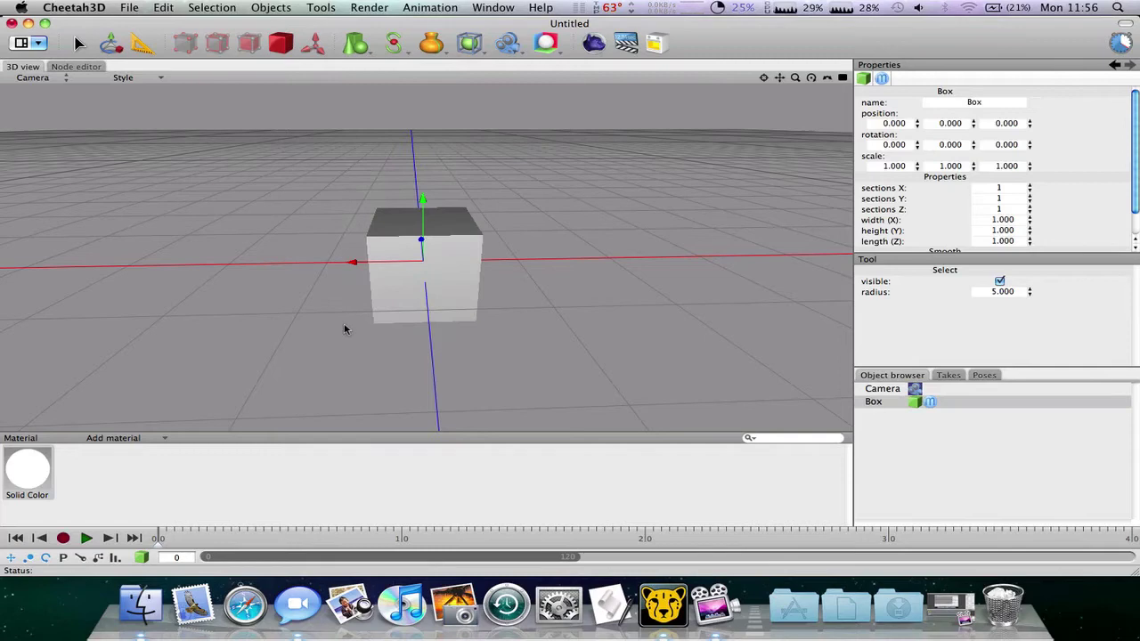
Set the box's Y position to 0.5.
right_click_drag(343, 326, 434, 321)
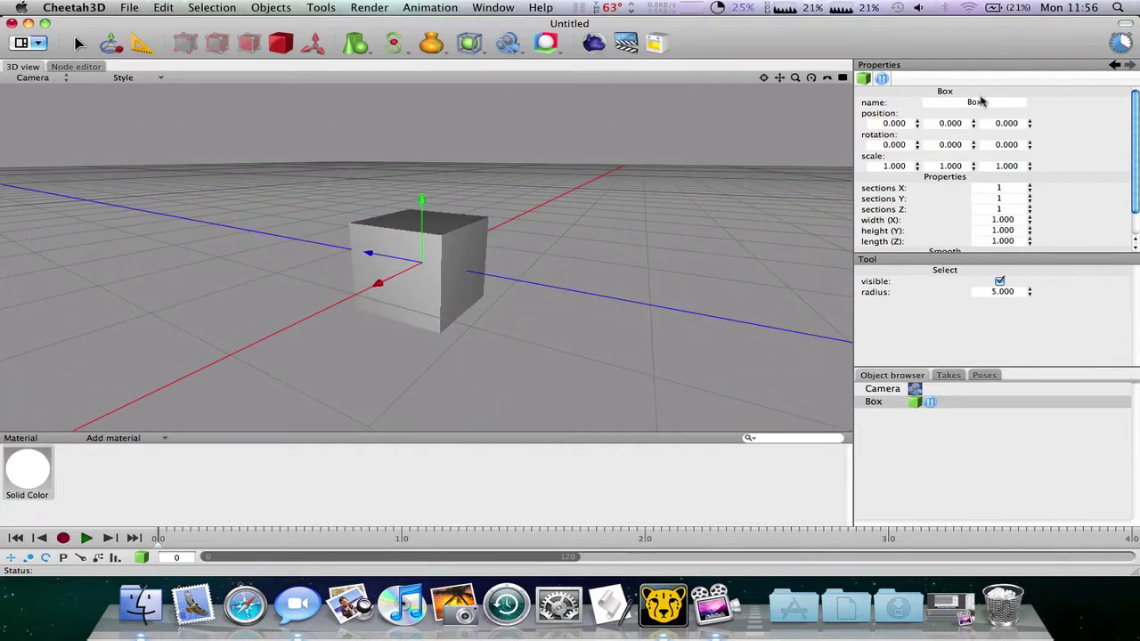
double_click(949, 125)
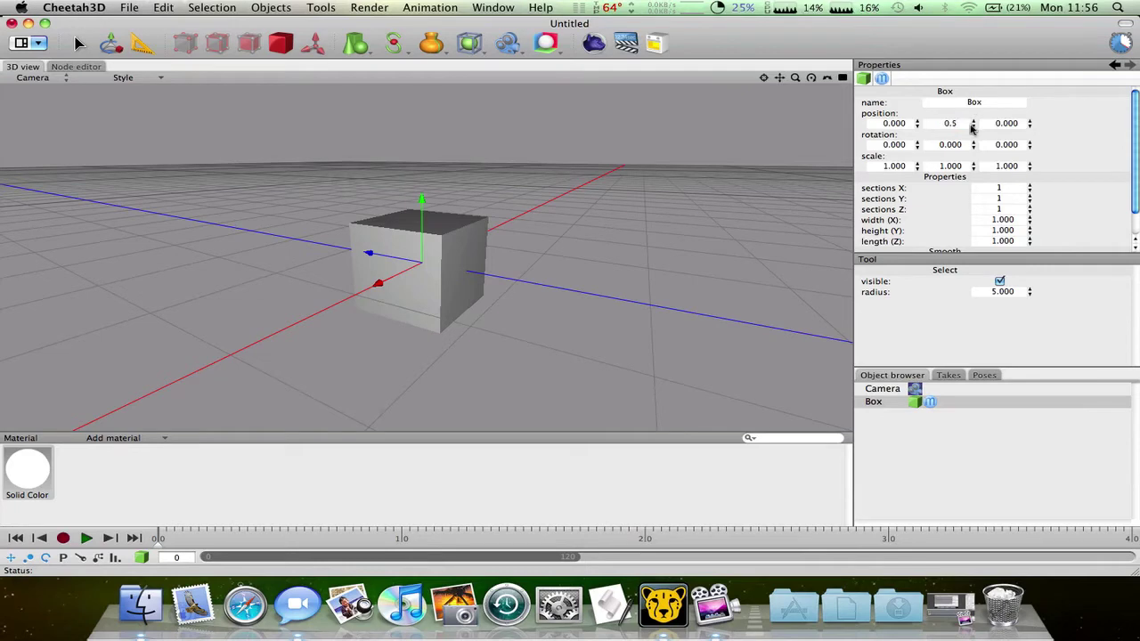
type("0.5")
key("Return")
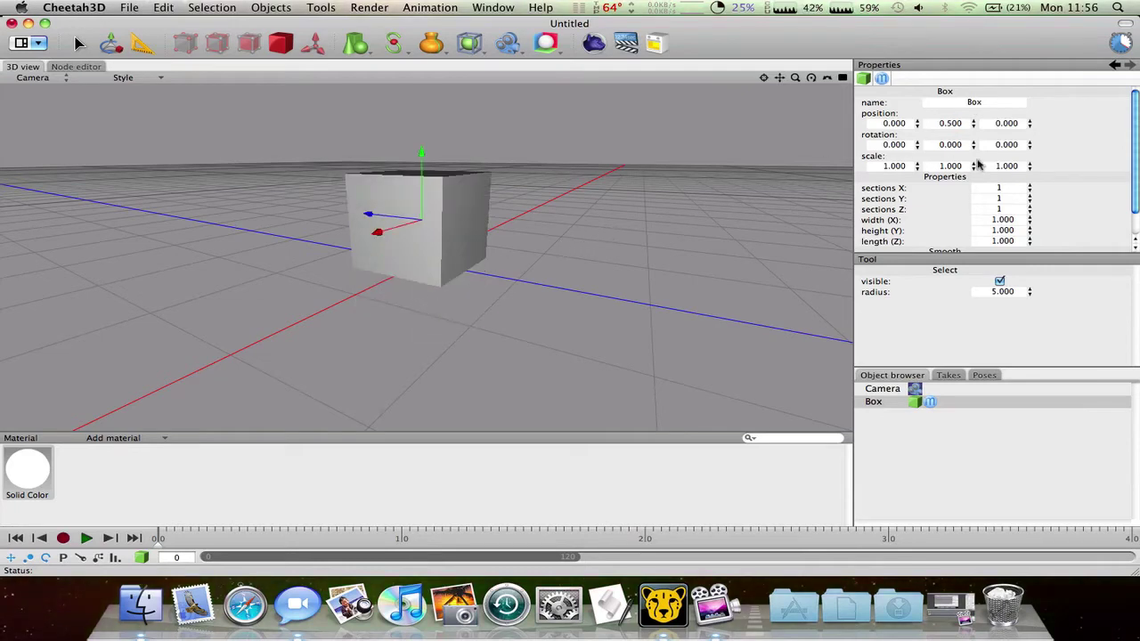
Stretch the box with the Transform tool to an X scale of about 4.8 and set its Y scale to 0.5.
right_click_drag(766, 186, 593, 196)
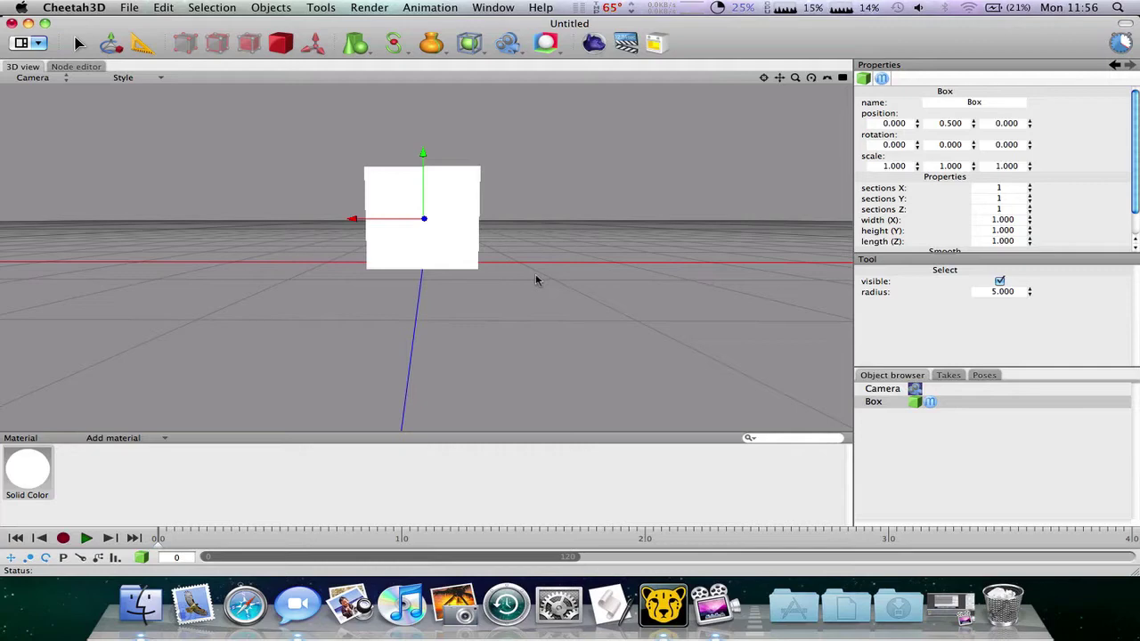
right_click_drag(534, 279, 564, 315)
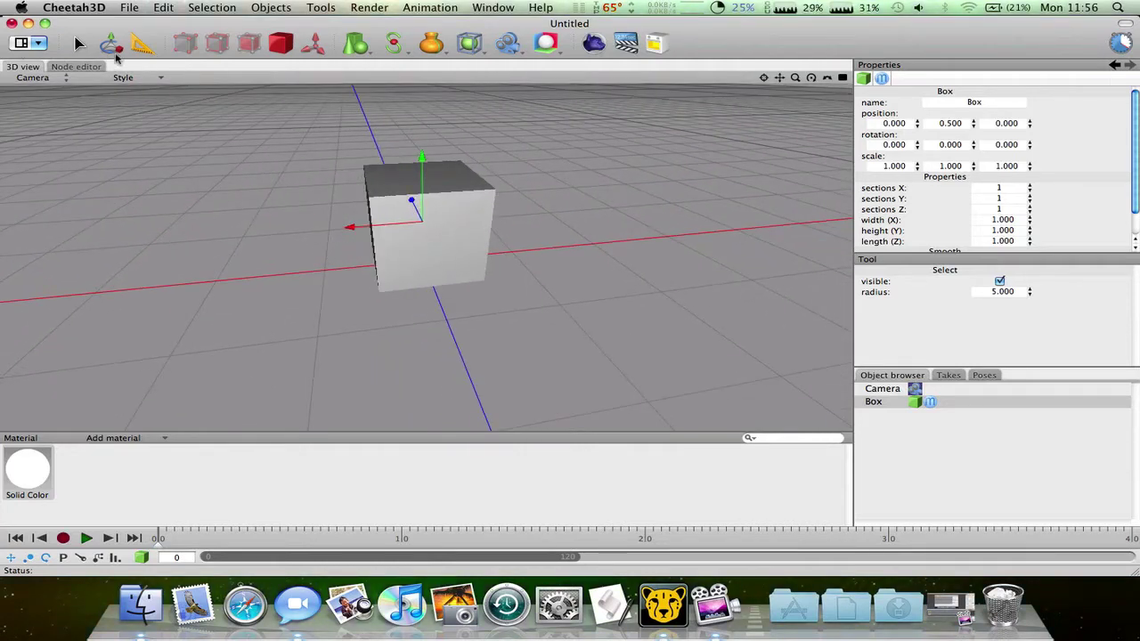
left_click(110, 42)
left_click_drag(354, 229, 159, 244)
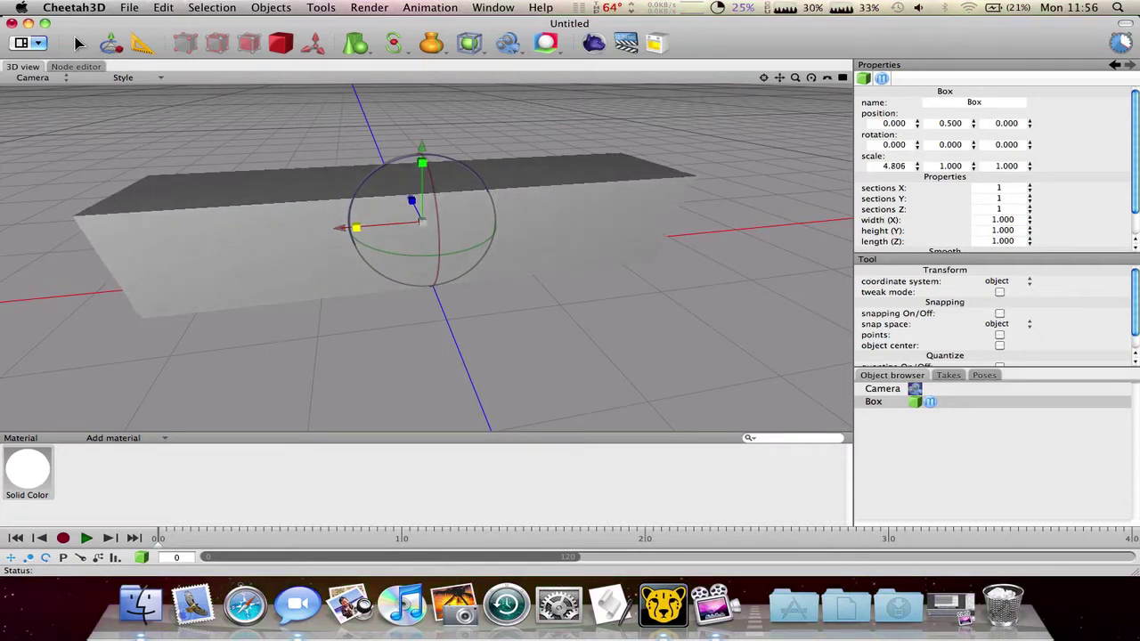
left_click_drag(422, 163, 401, 281)
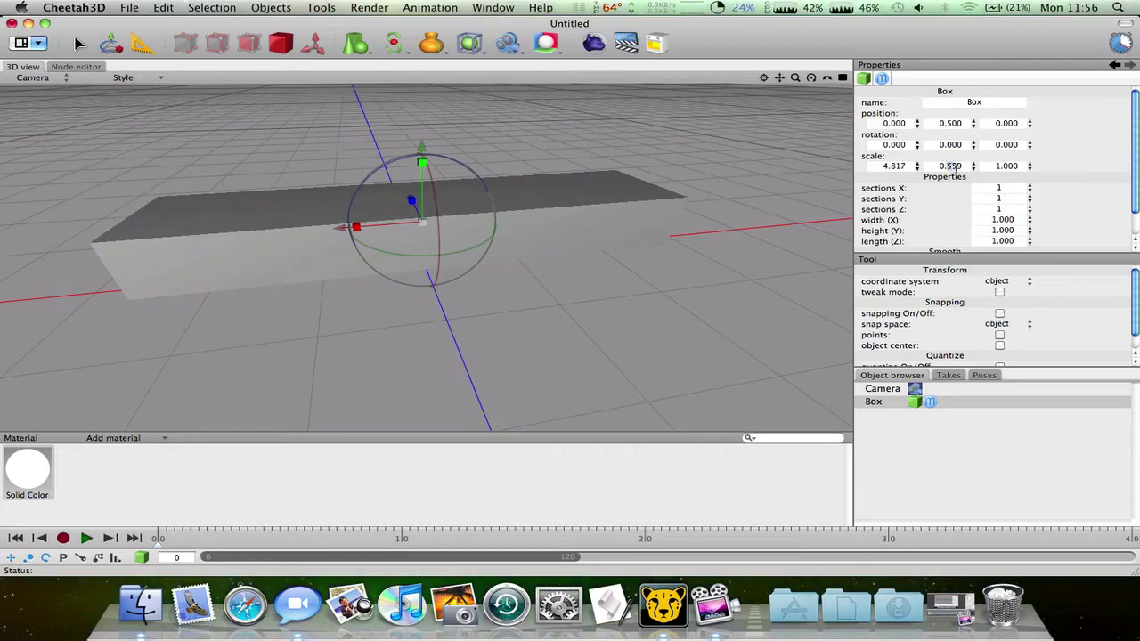
type("0.5")
key("Return")
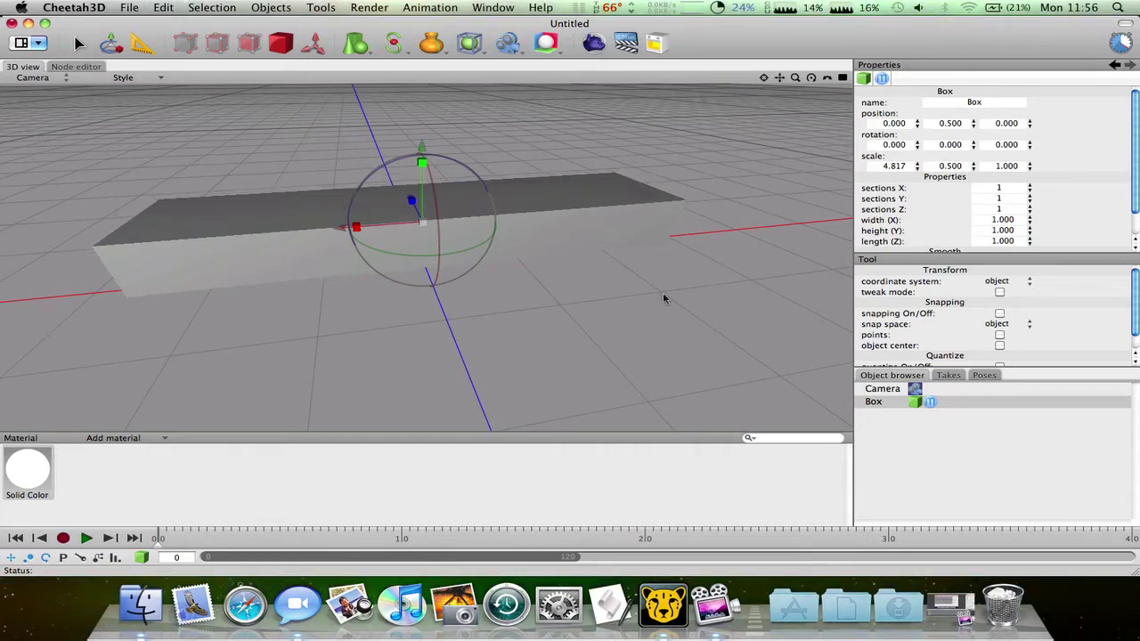
Set the flattened box's Y position to 0.25 so that it rests on the ground grid.
left_click_drag(609, 318, 594, 290, "alt")
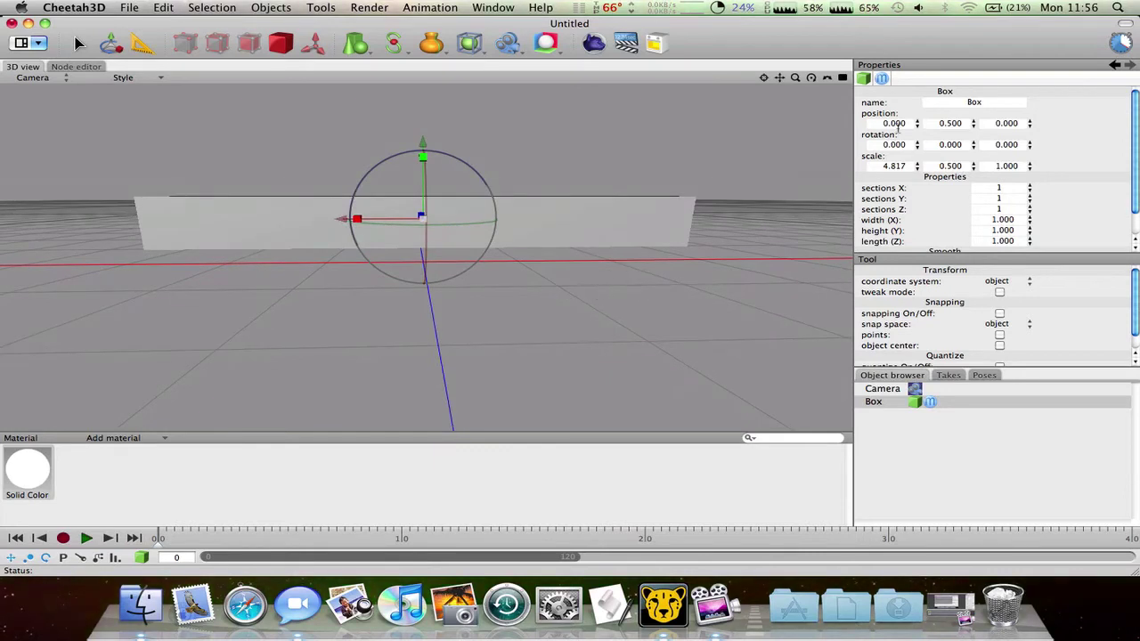
double_click(948, 123)
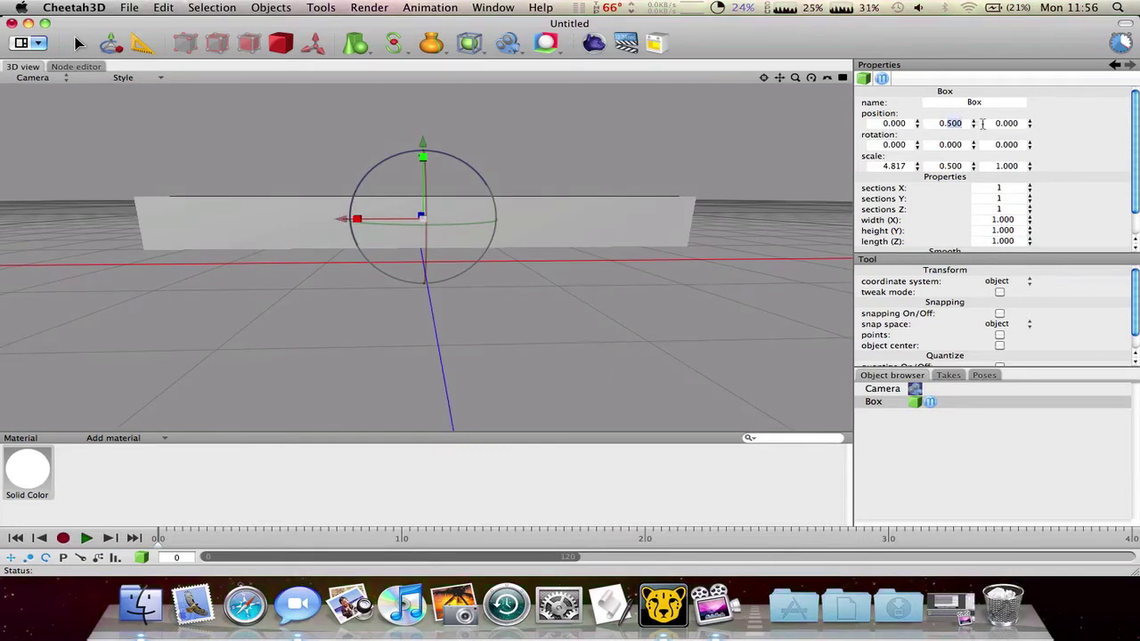
type("0.25")
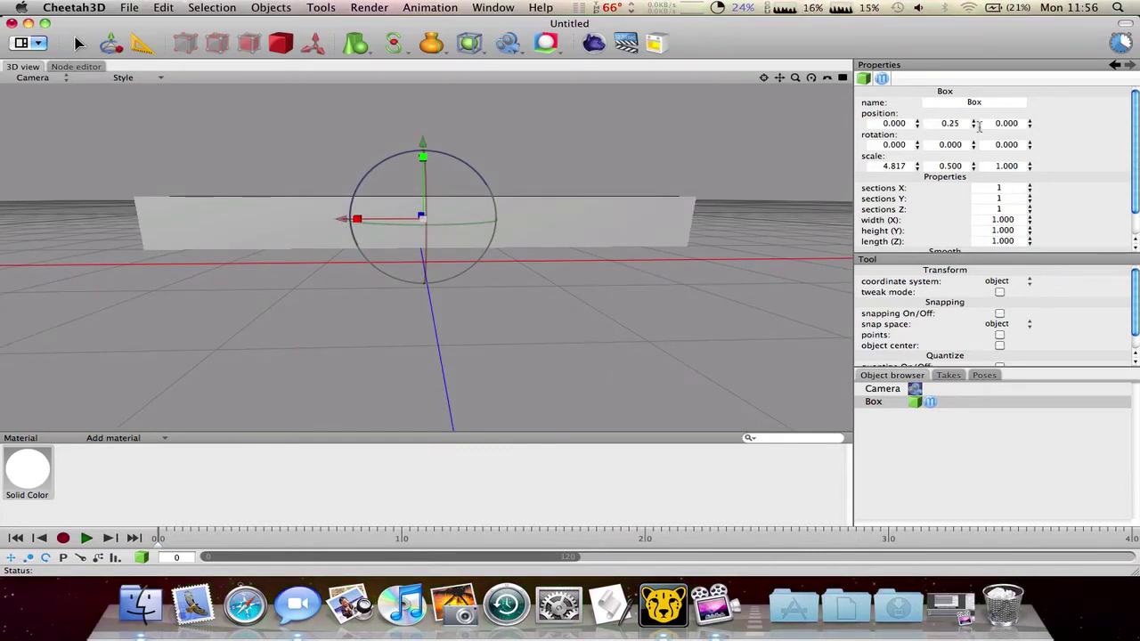
key("Return")
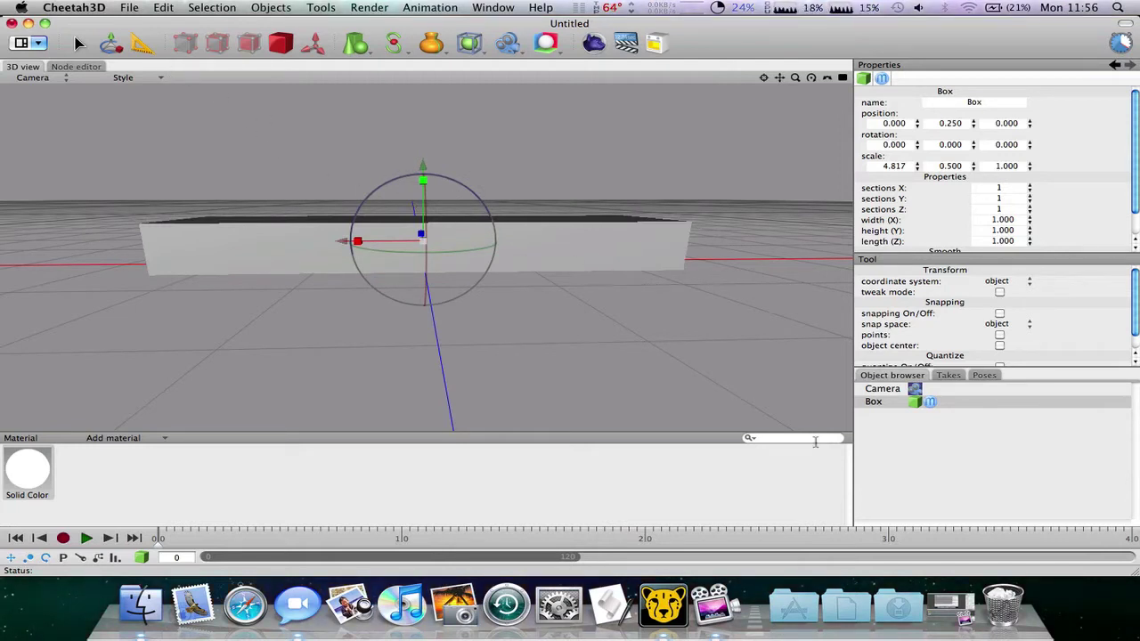
Convert the box into an editable polygon object and activate the Select tool.
left_click_drag(661, 302, 630, 340, "alt")
left_click(916, 403)
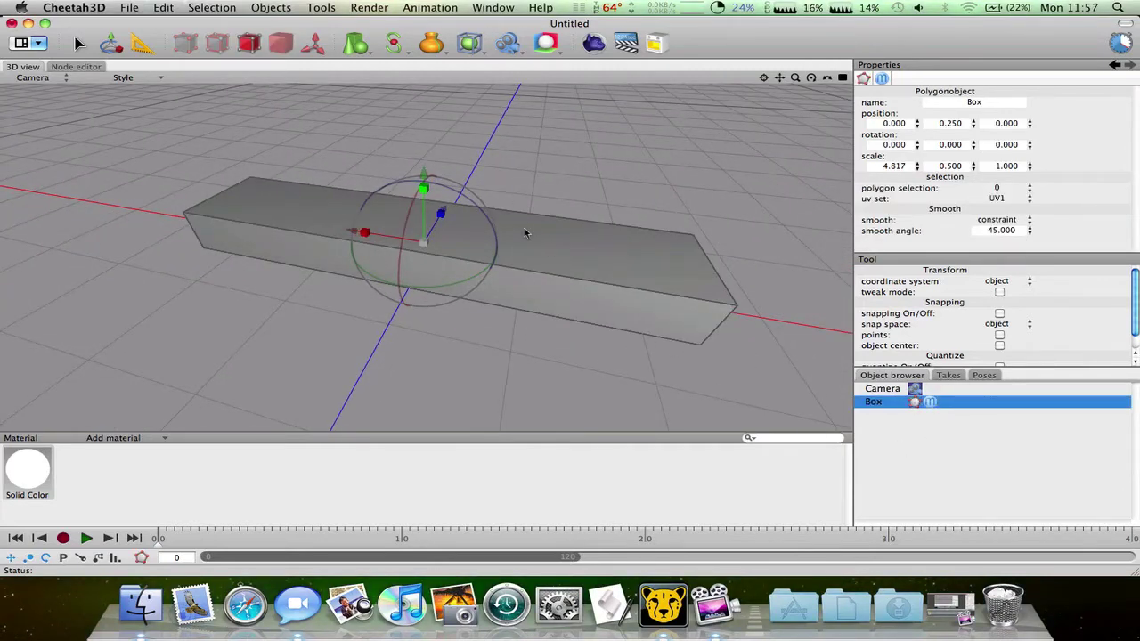
left_click(80, 43)
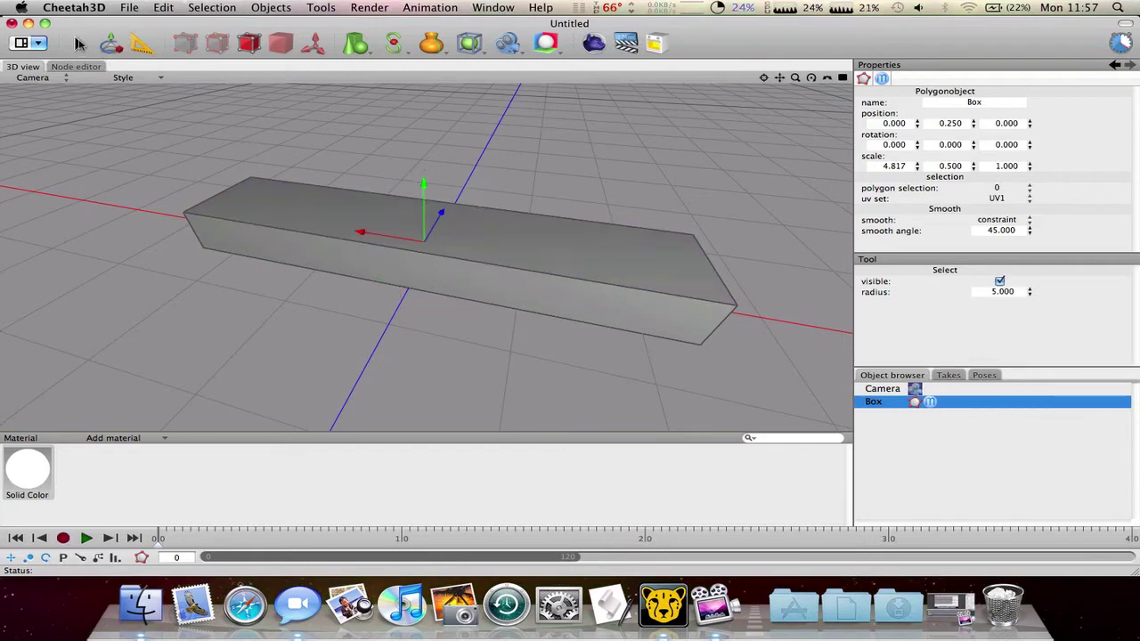
Apply Linear subdivide twice to the whole box, with no polygons selected.
right_click(487, 237)
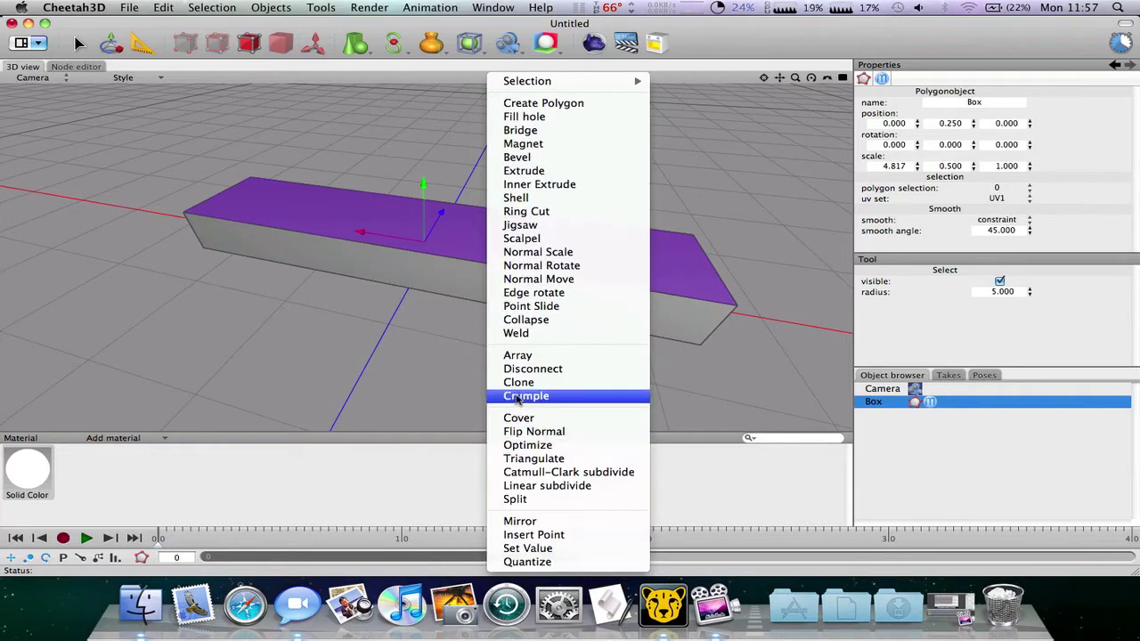
left_click(529, 486)
left_click(485, 287)
left_click(481, 254)
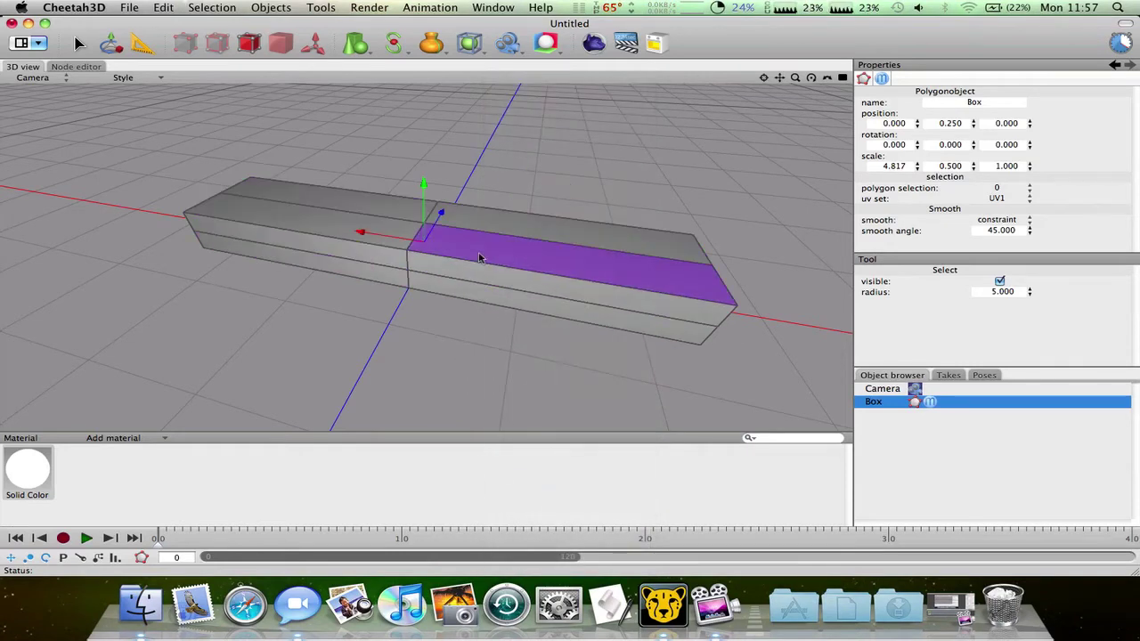
right_click(480, 257)
left_click(537, 486)
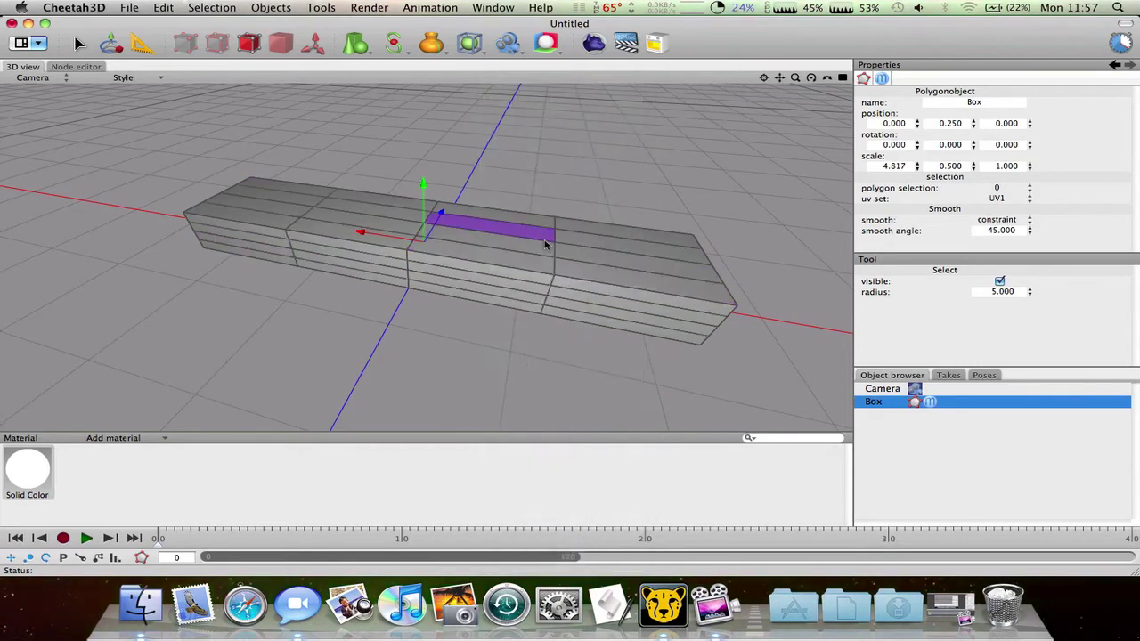
Select all polygons on the box's upper face with Group Select.
left_click(501, 263)
right_click(501, 263)
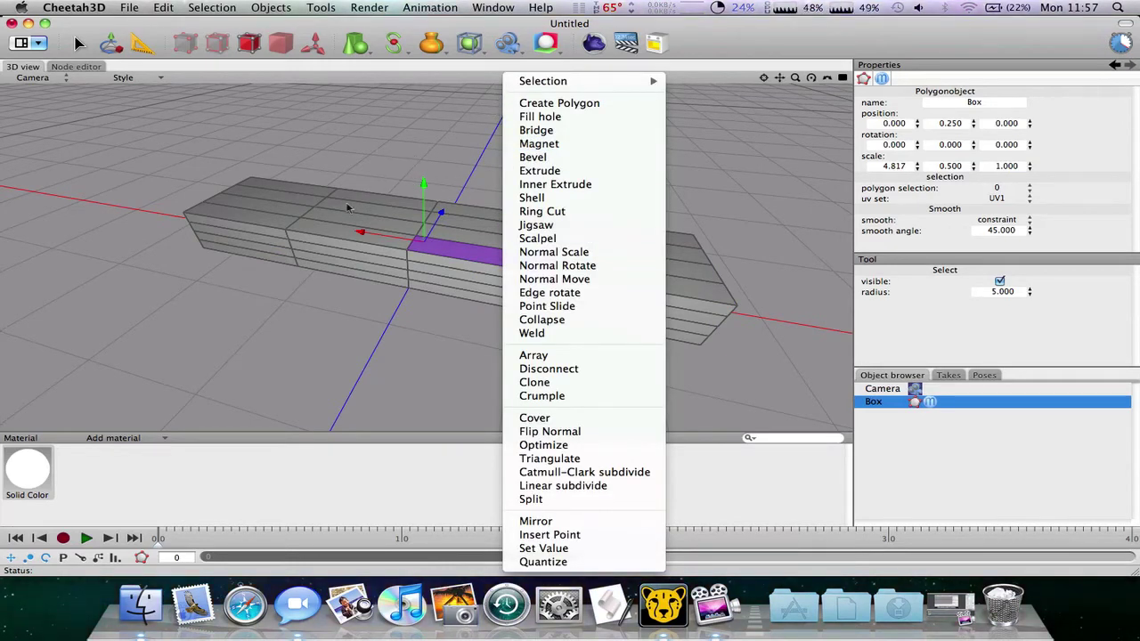
mouse_move(527, 83)
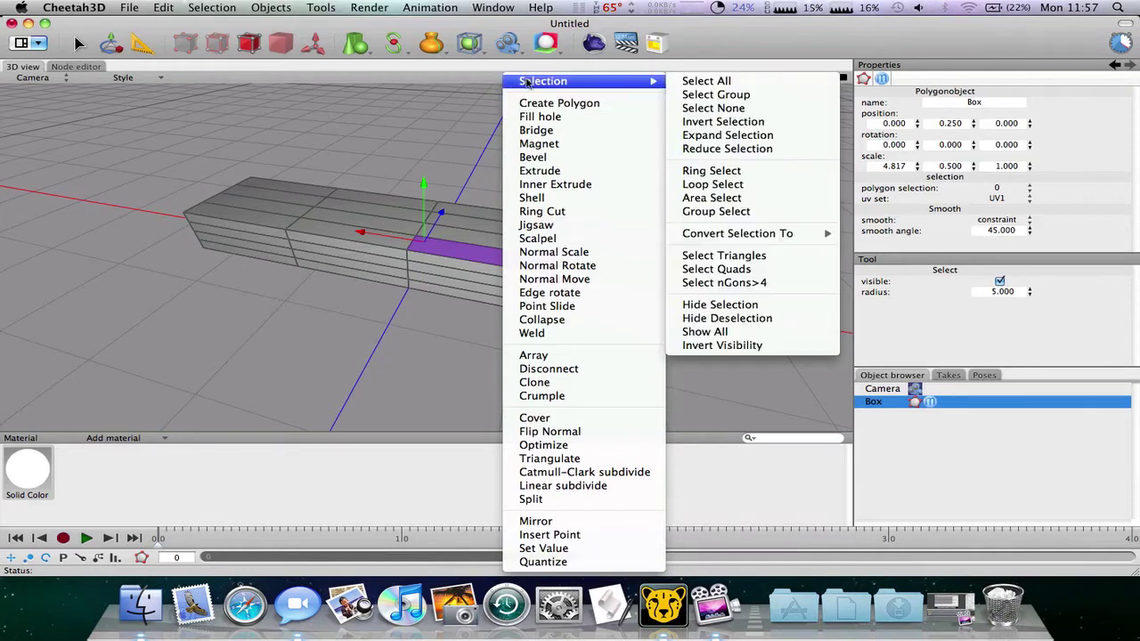
left_click(713, 211)
left_click(463, 236)
left_click(463, 236)
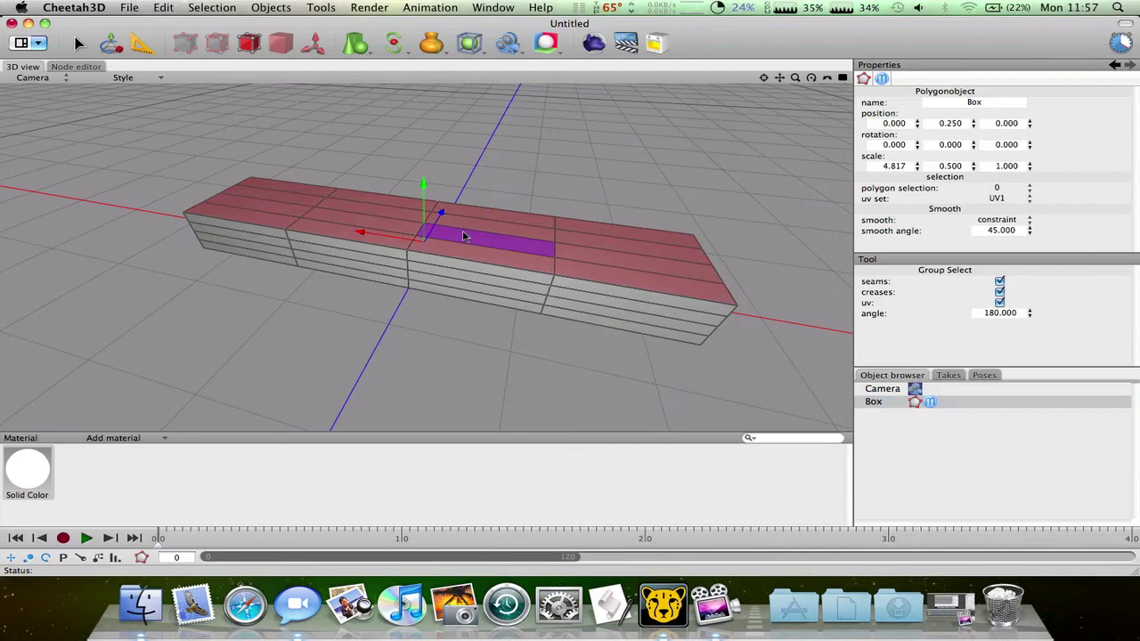
Apply Linear subdivide twice to the selected upper-face polygons.
right_click(519, 245)
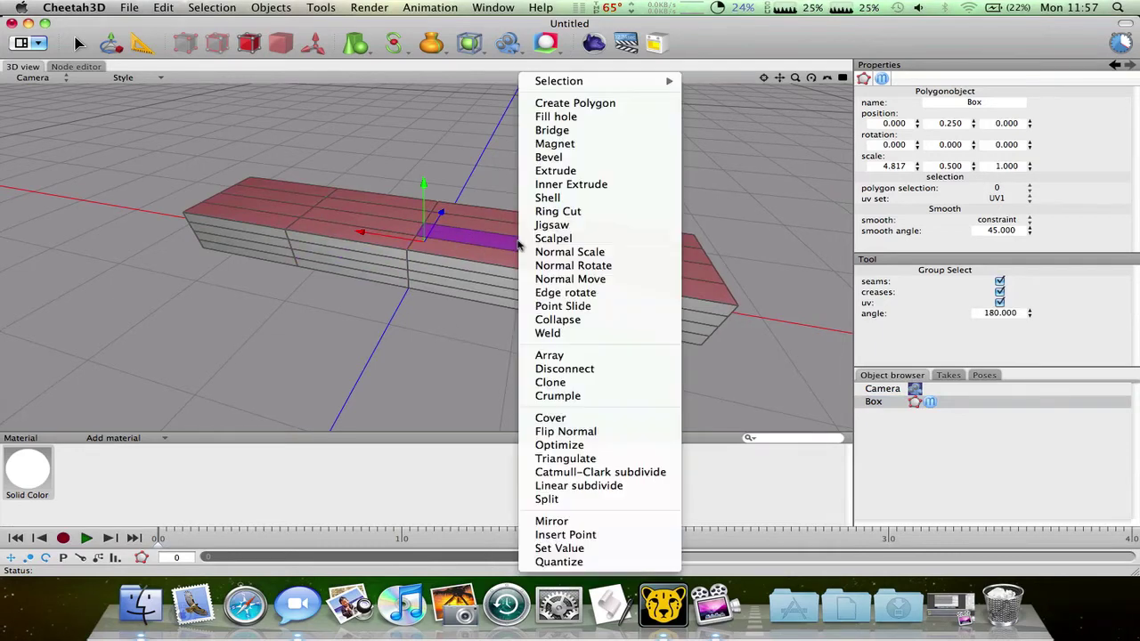
left_click(579, 487)
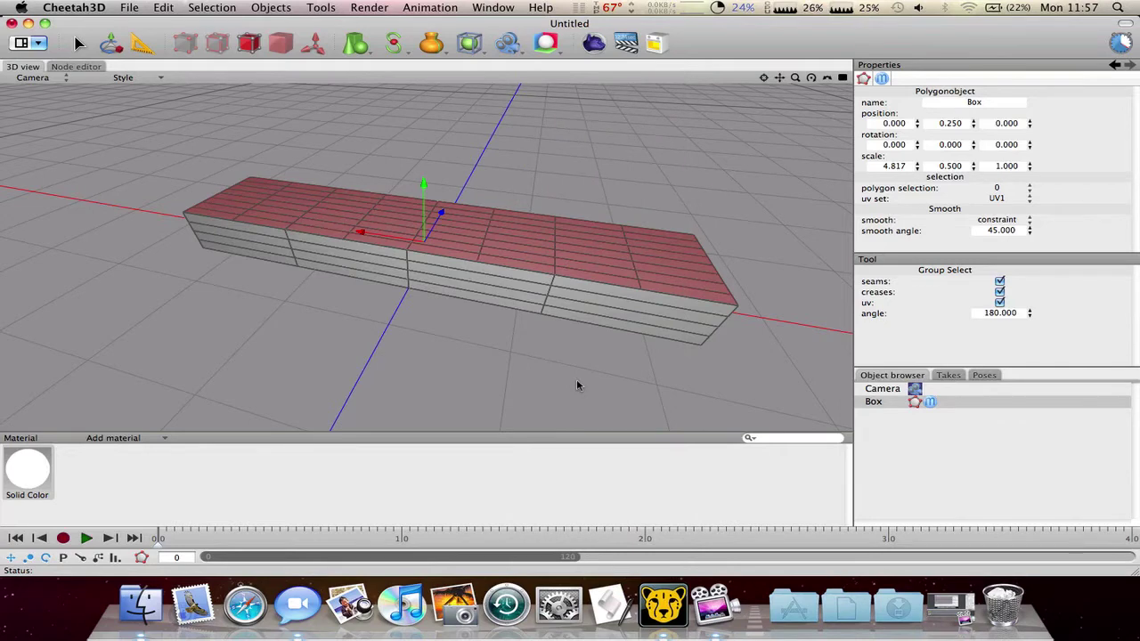
mouse_move(576, 378)
right_mouse_down()
mouse_move(499, 376)
mouse_move(522, 344)
mouse_move(558, 369)
right_mouse_up()
left_click(466, 285)
left_click(497, 242)
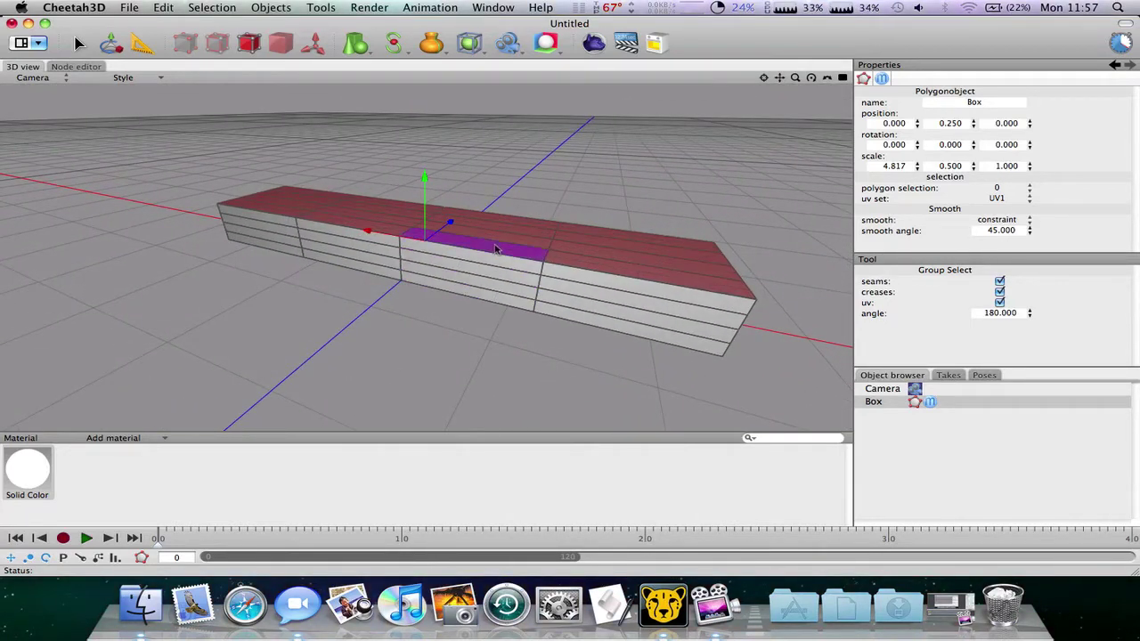
right_click(496, 249)
left_click(566, 487)
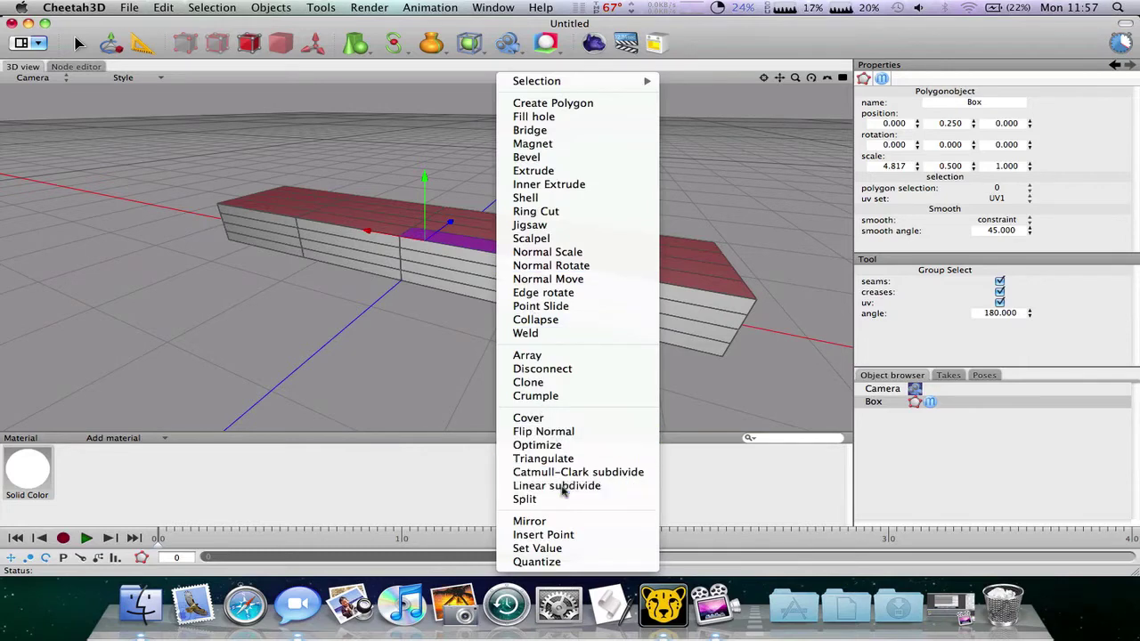
right_click(481, 255)
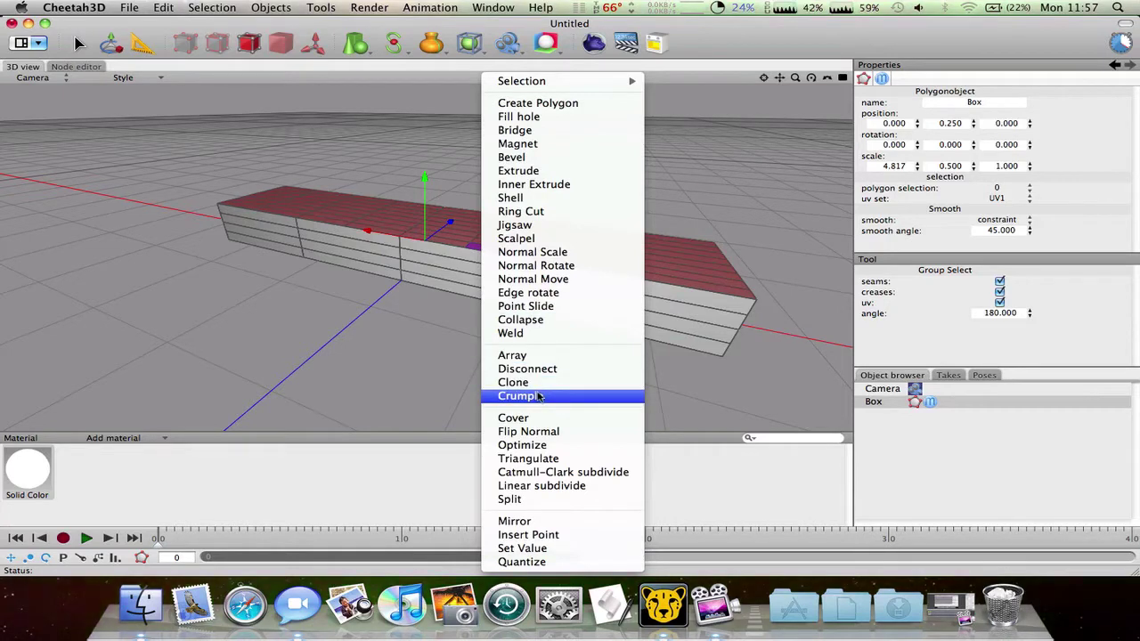
left_click(923, 431)
Add a Subdivision modifier and nest it under the Box in the object hierarchy.
left_click(478, 47)
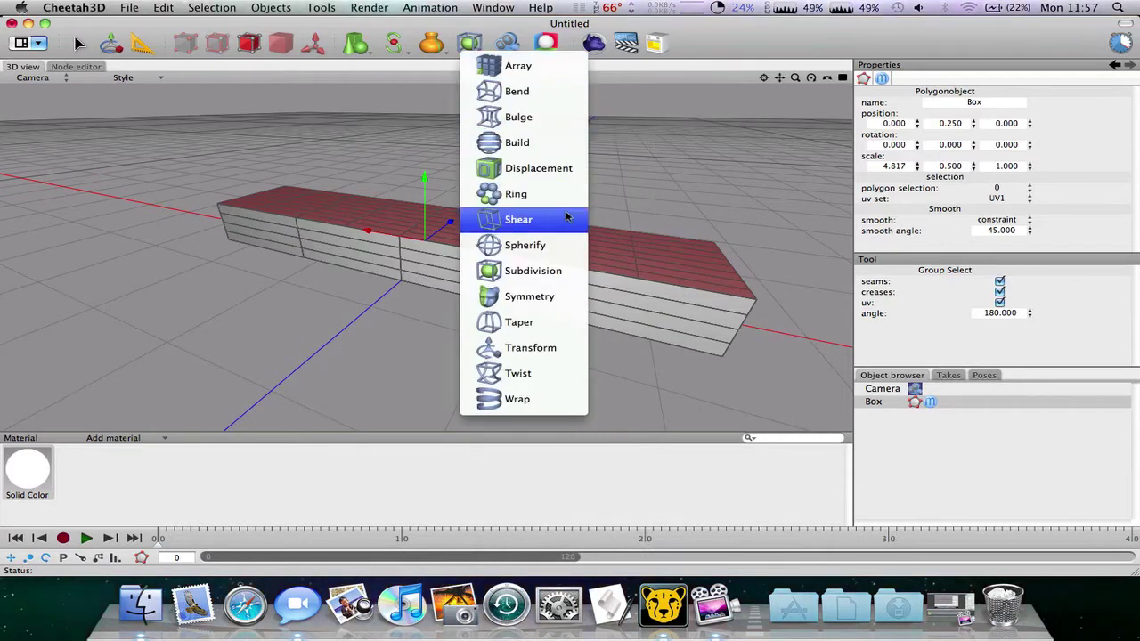
left_click(534, 271)
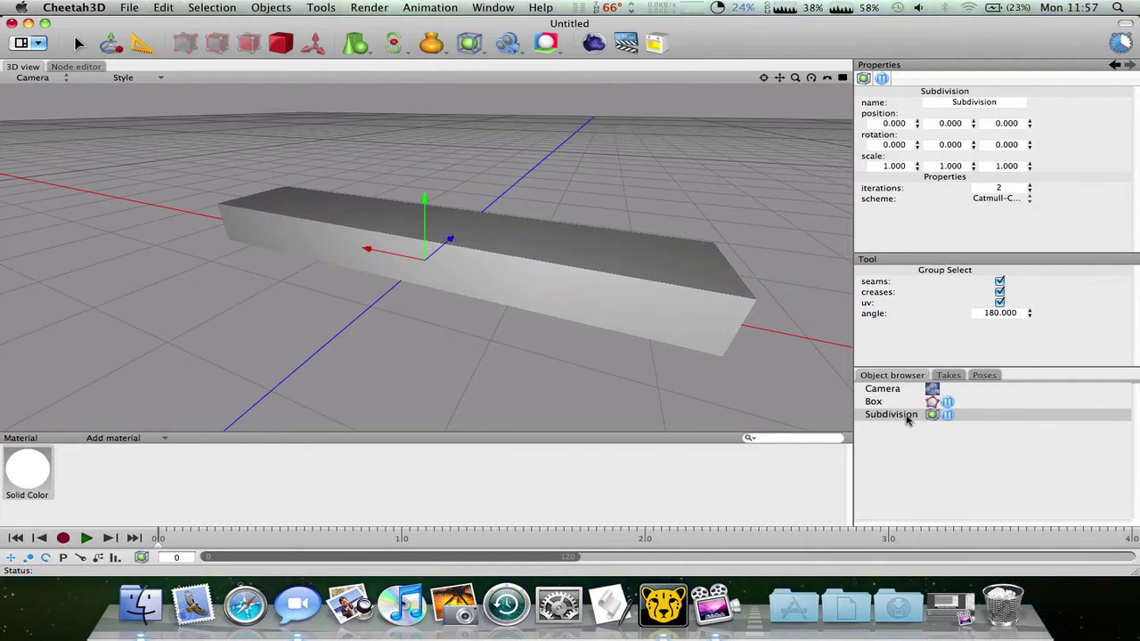
left_click_drag(910, 416, 900, 402)
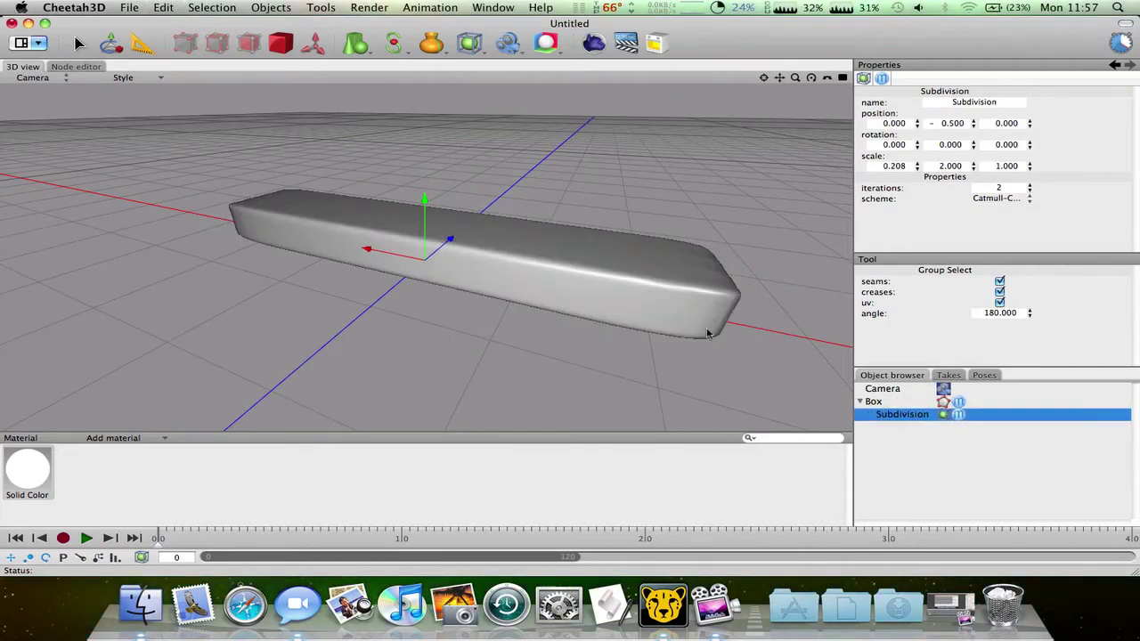
Move the Subdivision modifier out of the Box to the root level of the hierarchy, directly above it.
left_click_drag(486, 348, 594, 326, "alt")
right_click_drag(595, 327, 523, 350)
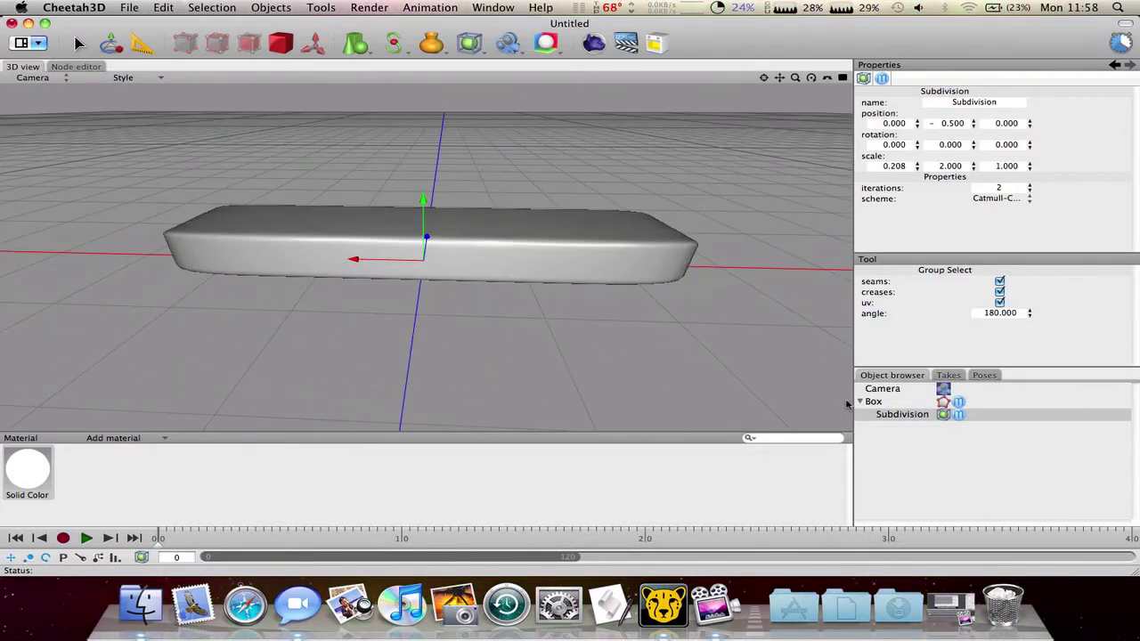
left_click(921, 416)
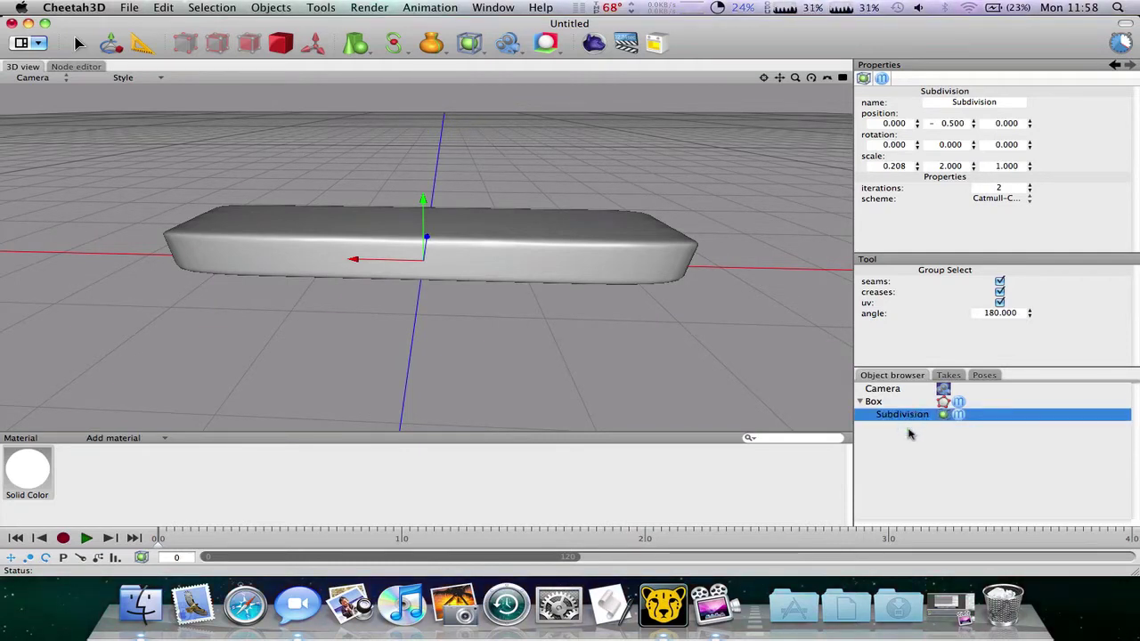
mouse_move(894, 419)
left_mouse_down()
mouse_move(884, 393)
mouse_move(882, 407)
left_mouse_up()
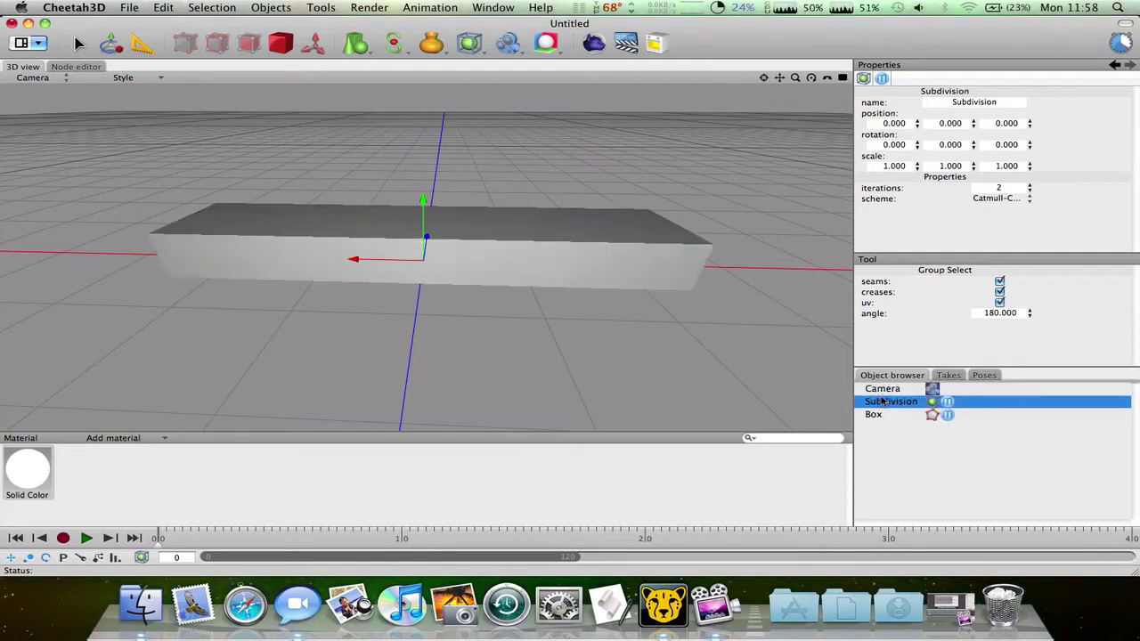
Try to select the band of polygons around one end of the box with Ring Select.
left_click(880, 414)
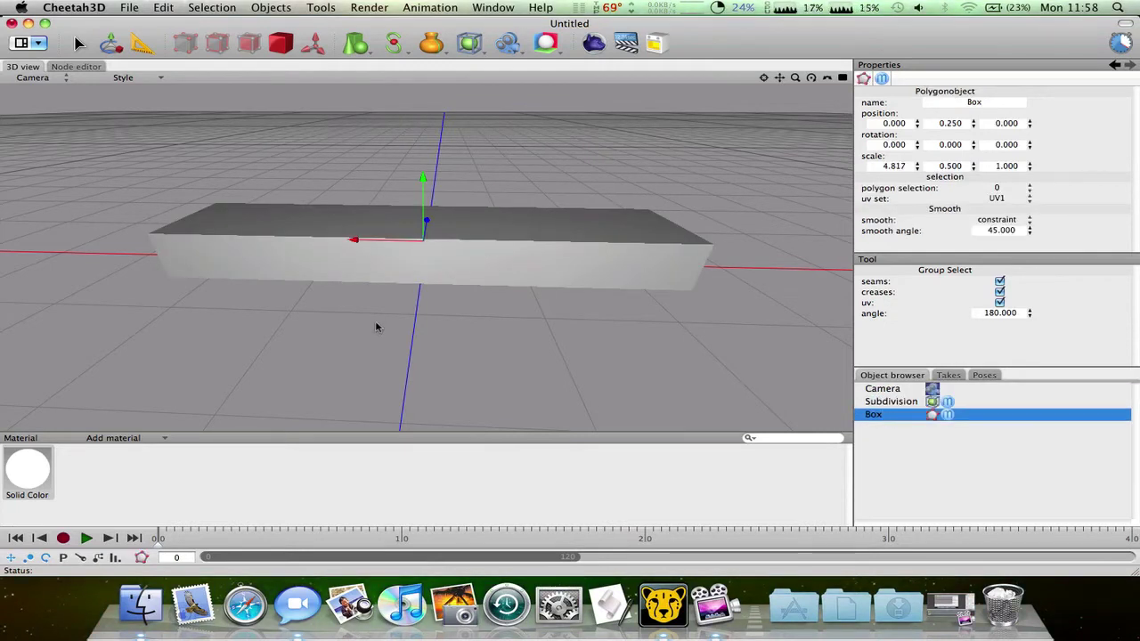
left_click(933, 415)
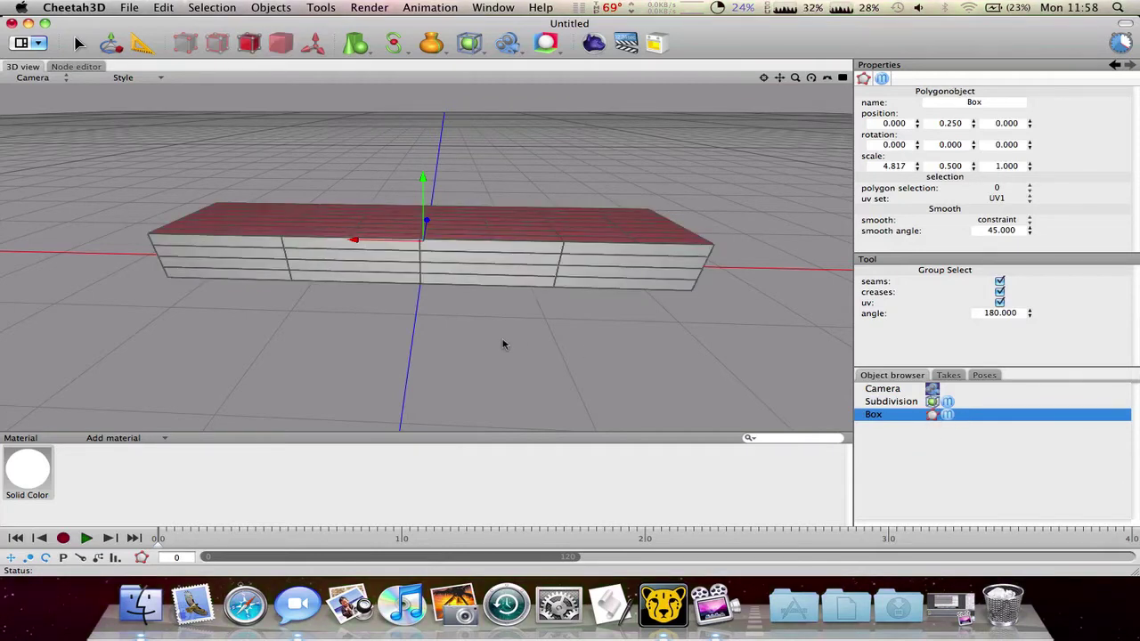
left_click_drag(504, 345, 571, 354, "alt")
left_click(312, 302)
left_click(298, 301)
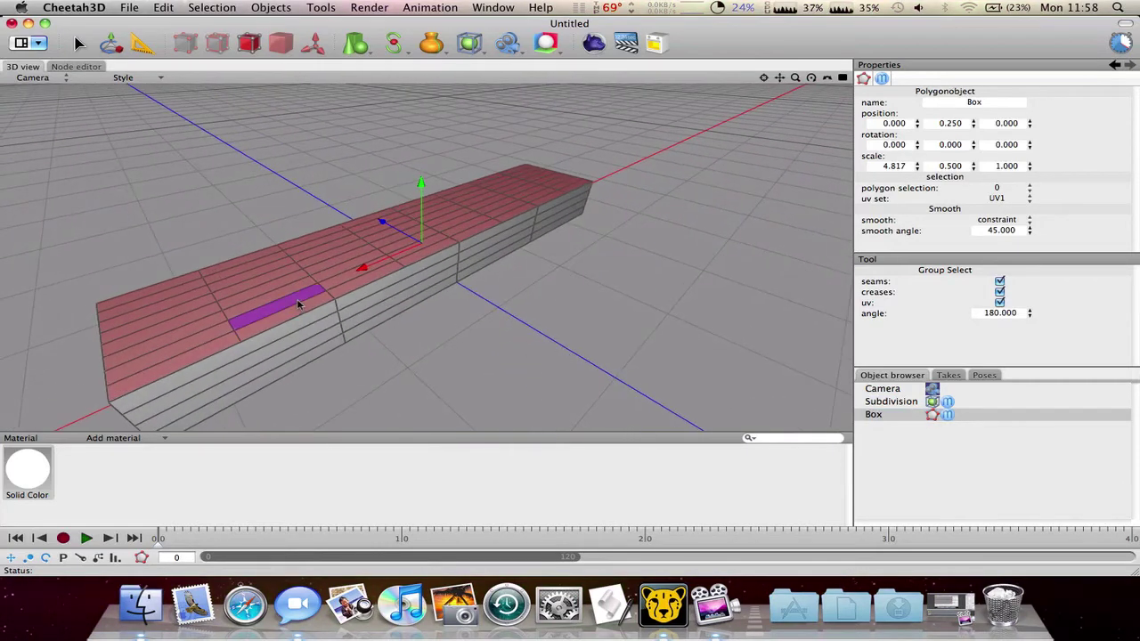
right_click(298, 301)
mouse_move(372, 82)
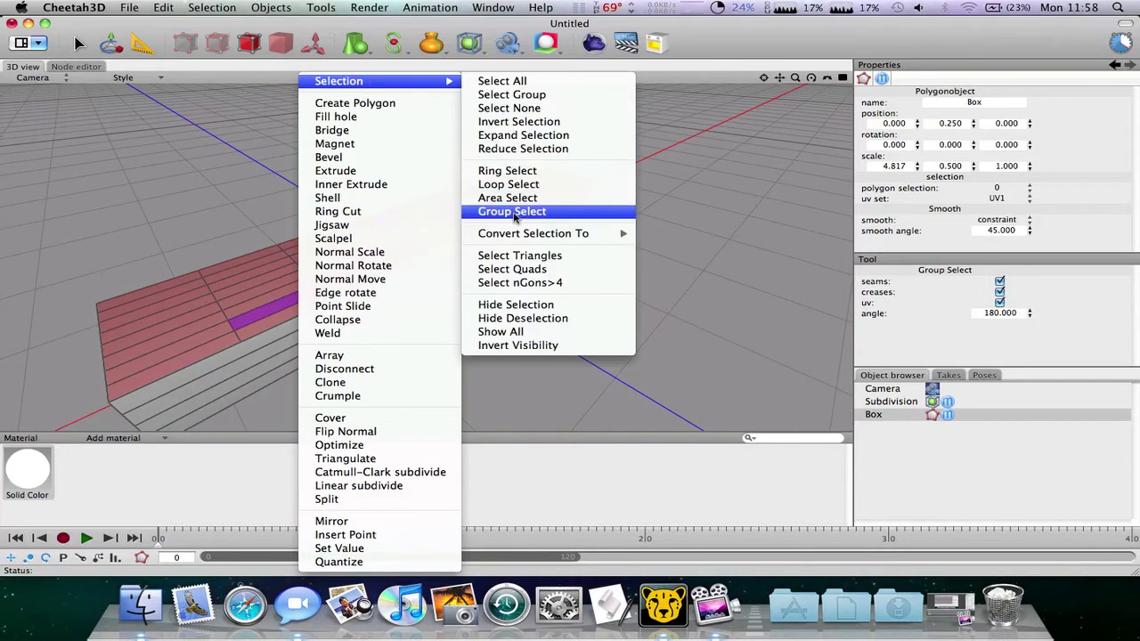
left_click(506, 170)
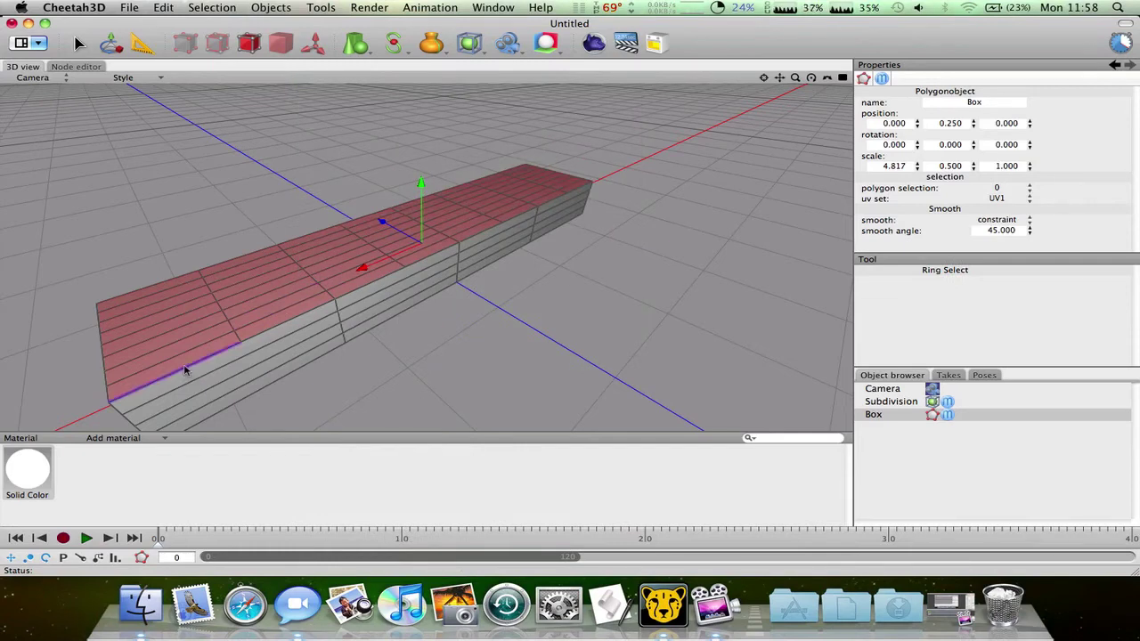
left_click(191, 378)
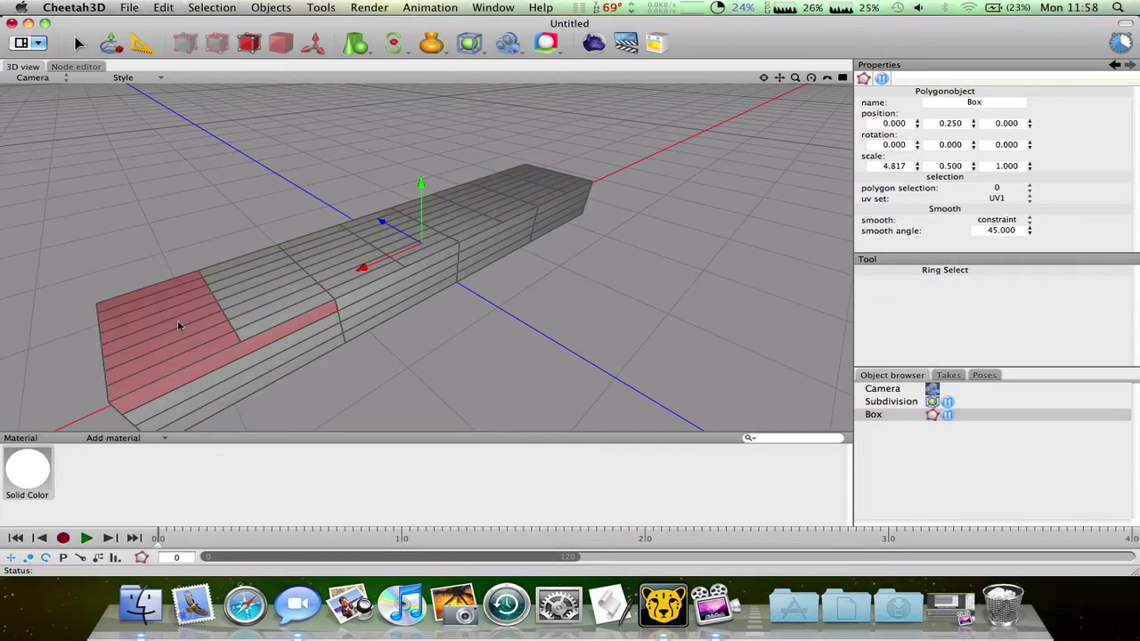
Undo the ring selection, the Subdivision modifier's move and creation, and the recent Linear subdivides of the box.
left_click_drag(180, 321, 347, 290, "alt")
right_click_drag(348, 295, 320, 300)
left_click_drag(320, 299, 342, 309, "alt")
key("super+z")
key("super+z")
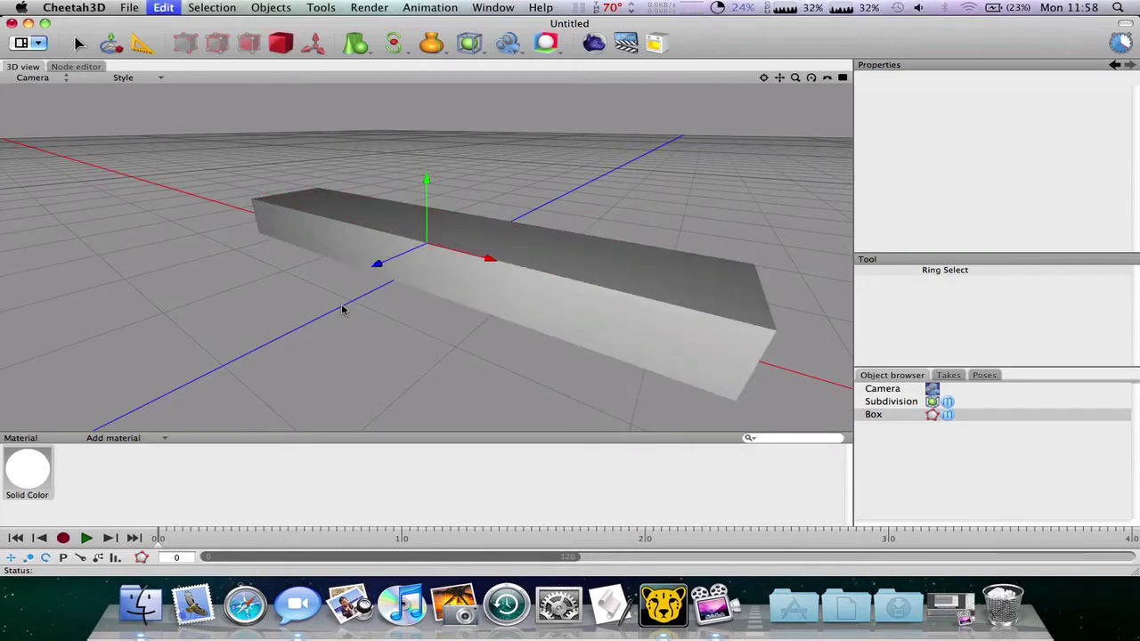
key("super+z")
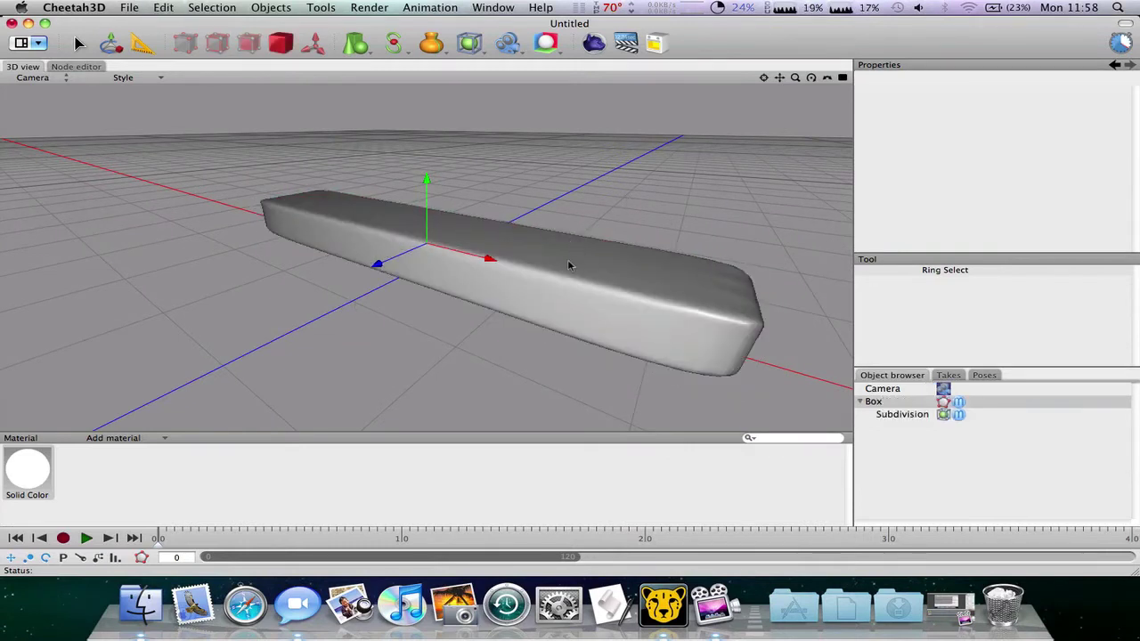
key("super+z")
key("super+z")
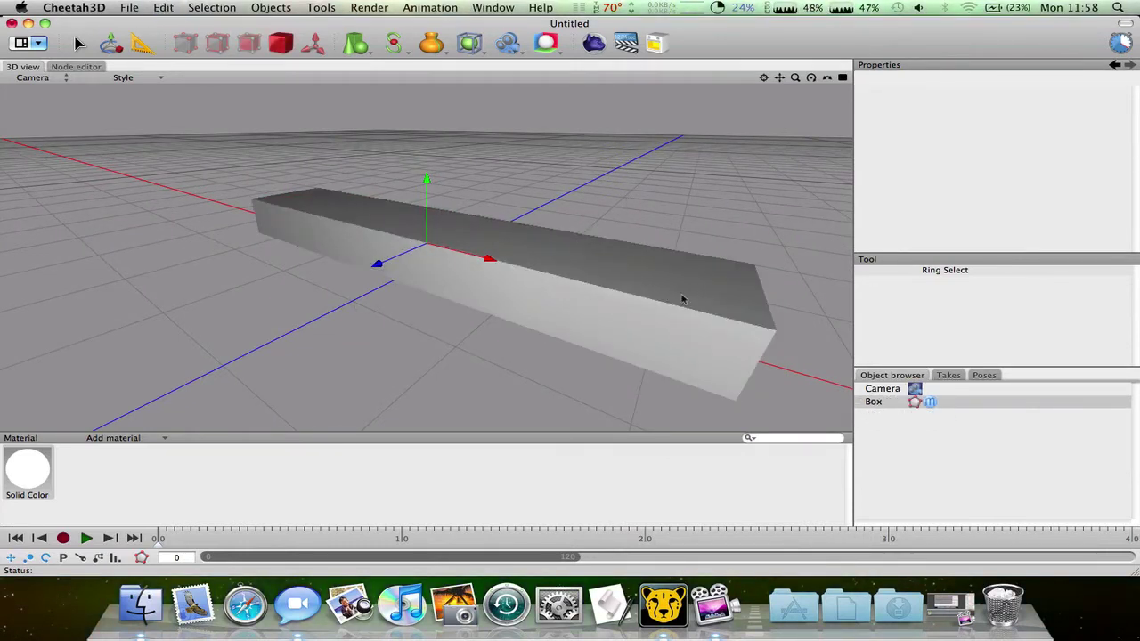
Apply Linear subdivide twice to the whole Box with no polygons selected.
left_click(904, 402)
right_click(635, 270)
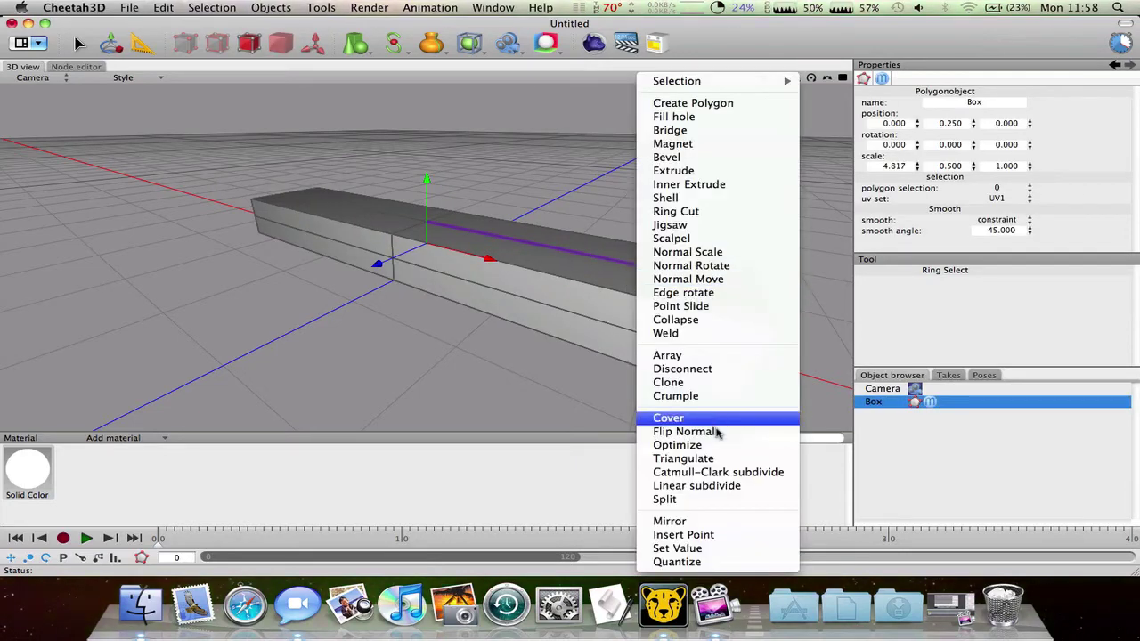
left_click(689, 500)
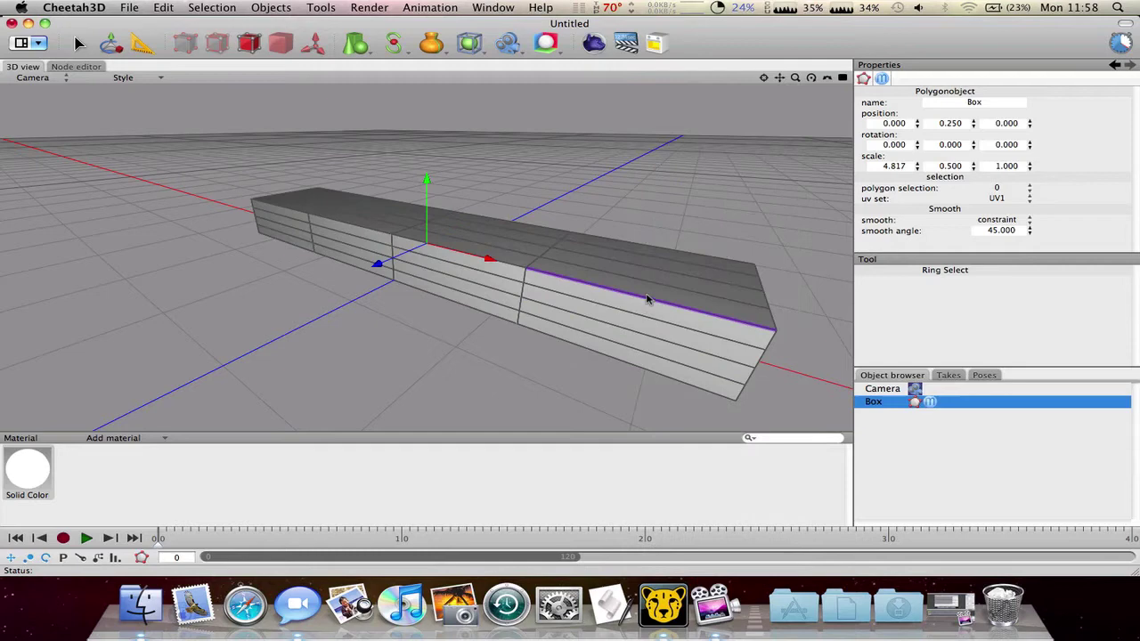
right_click(650, 299)
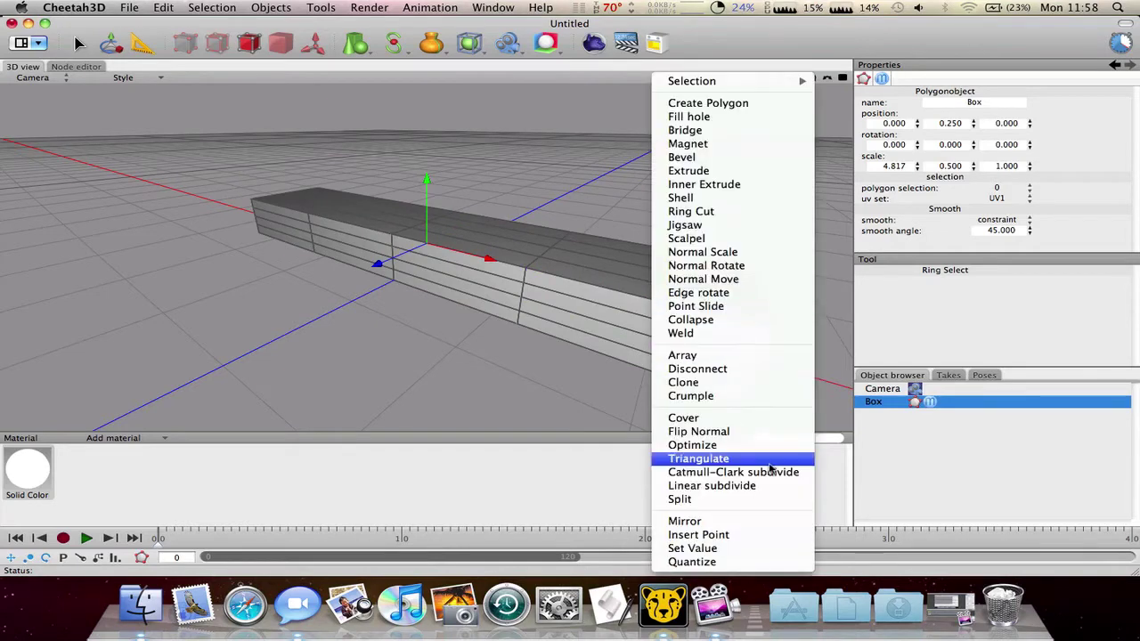
left_click(743, 479)
Select the band of polygons around the box's end section with Ring Select and delete it.
left_click_drag(775, 342, 634, 333, "alt")
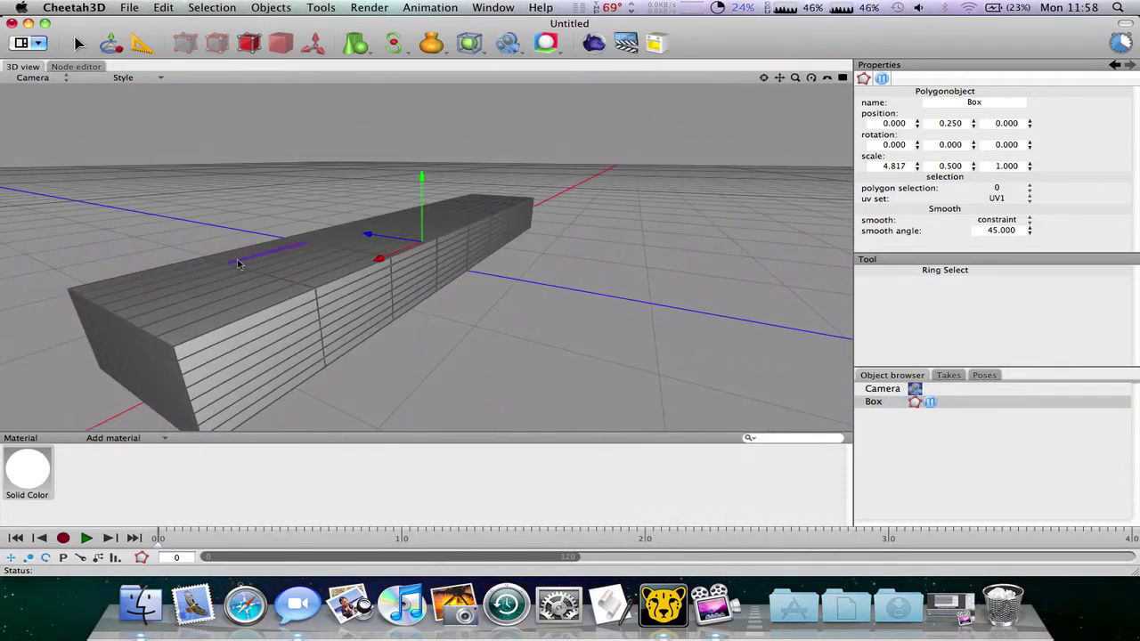
left_click(218, 333)
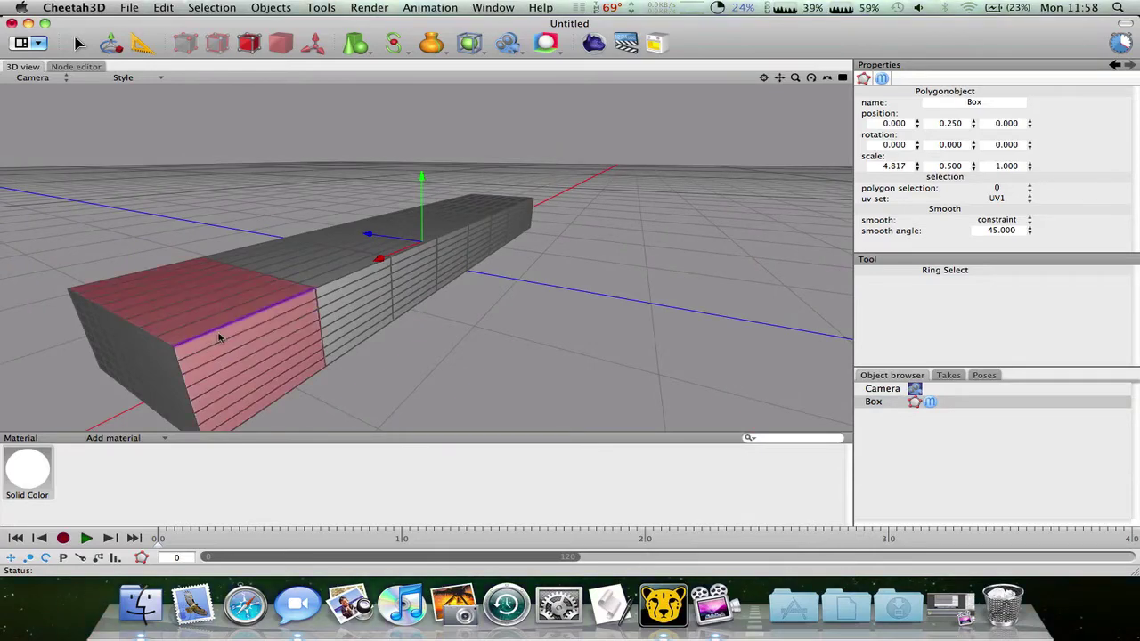
left_click_drag(219, 335, 239, 313, "alt")
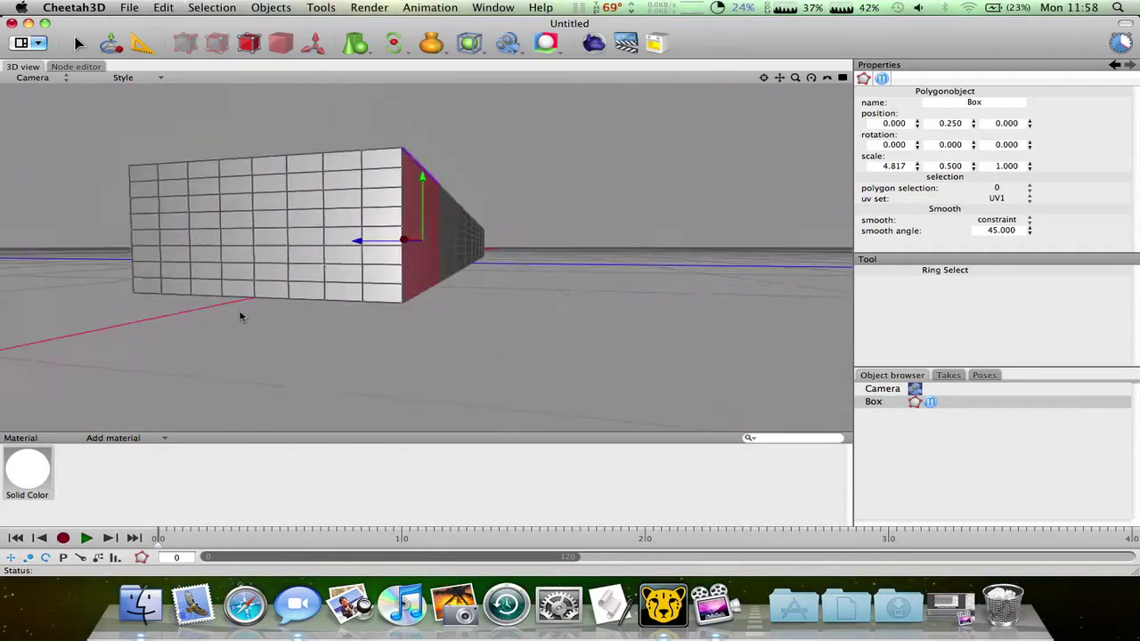
right_click_drag(240, 317, 258, 332)
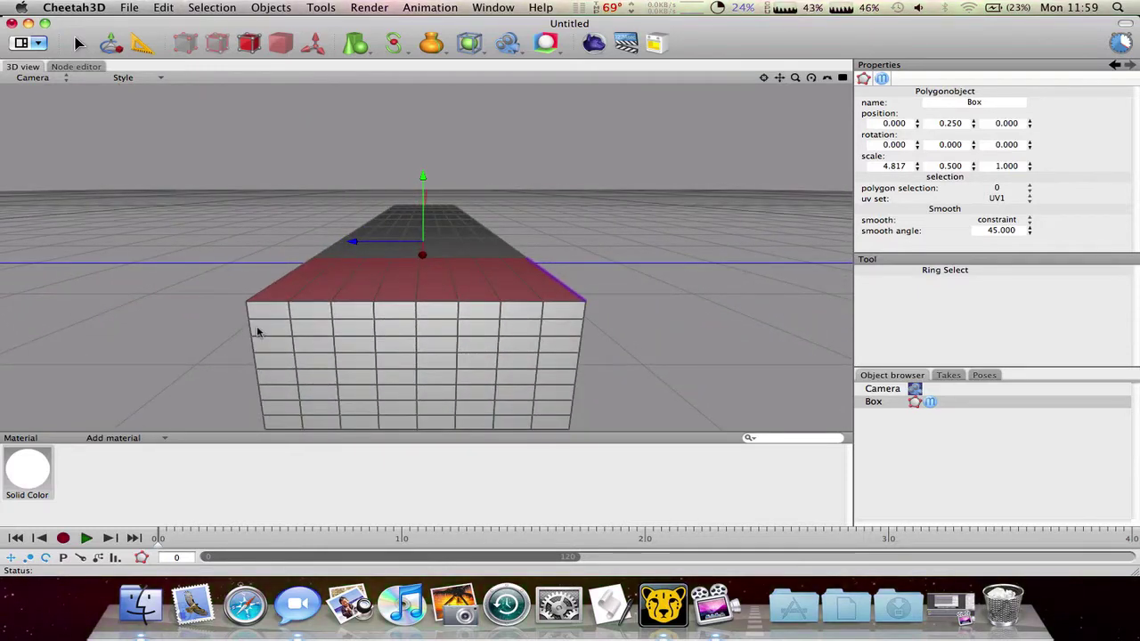
key("Delete")
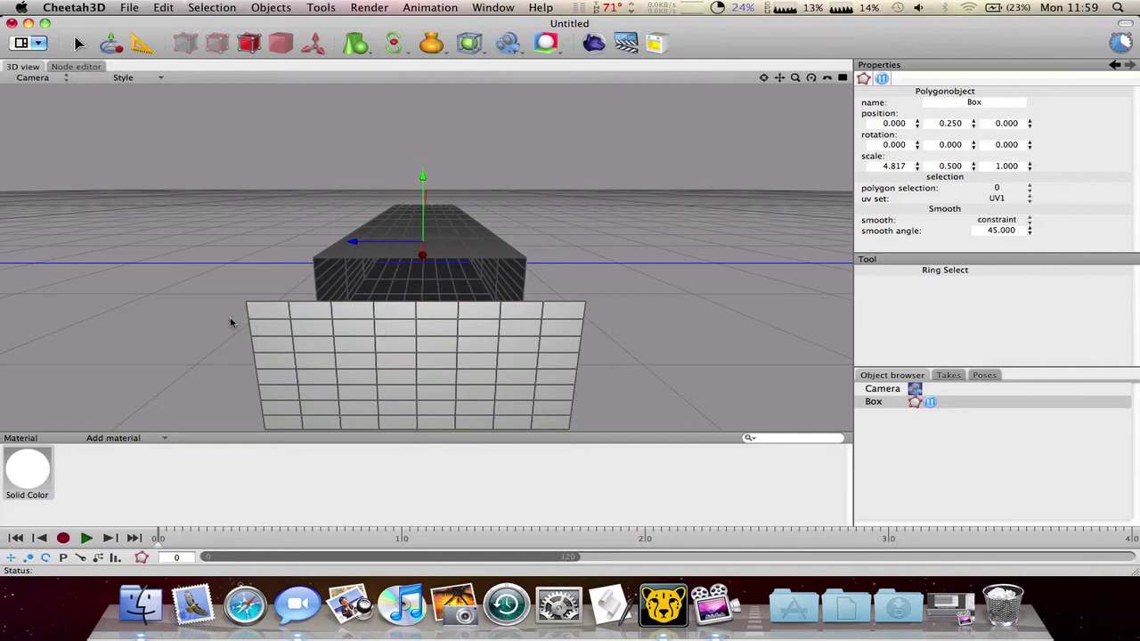
Select the detached end face with Group Select and move it along the red X axis to close the box's open end.
right_click_drag(230, 323, 275, 313)
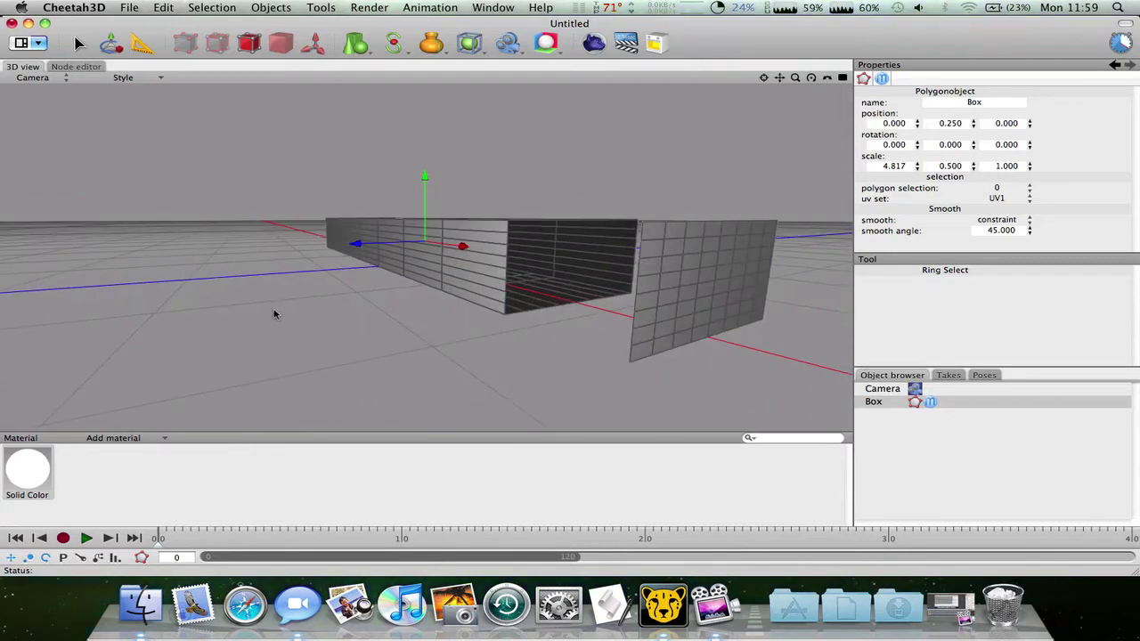
right_click(650, 281)
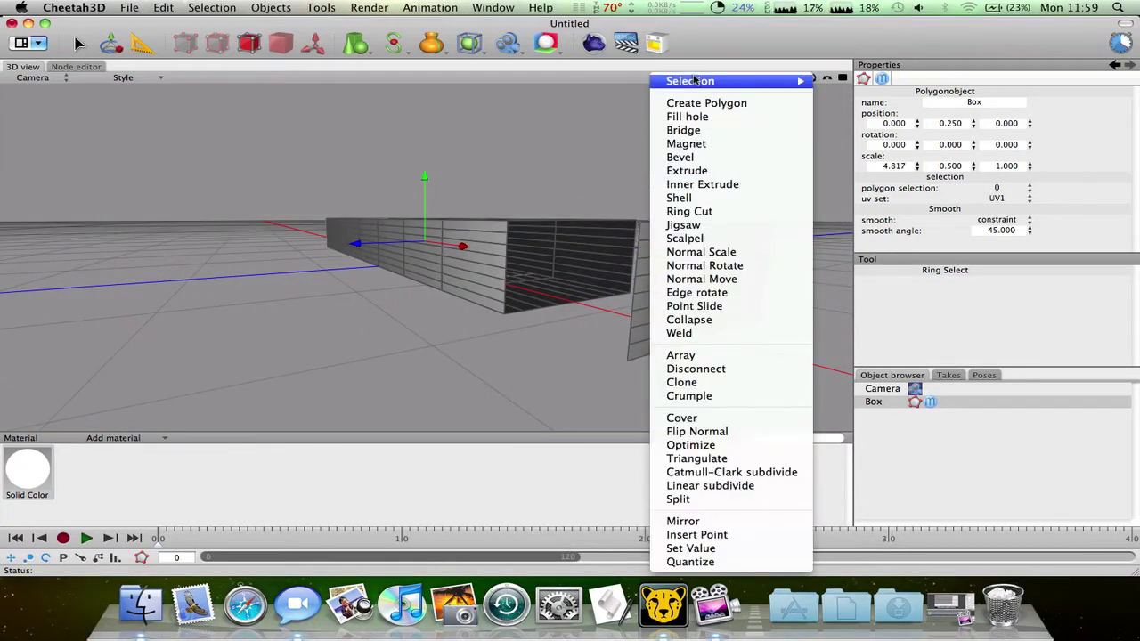
mouse_move(694, 81)
left_click(873, 212)
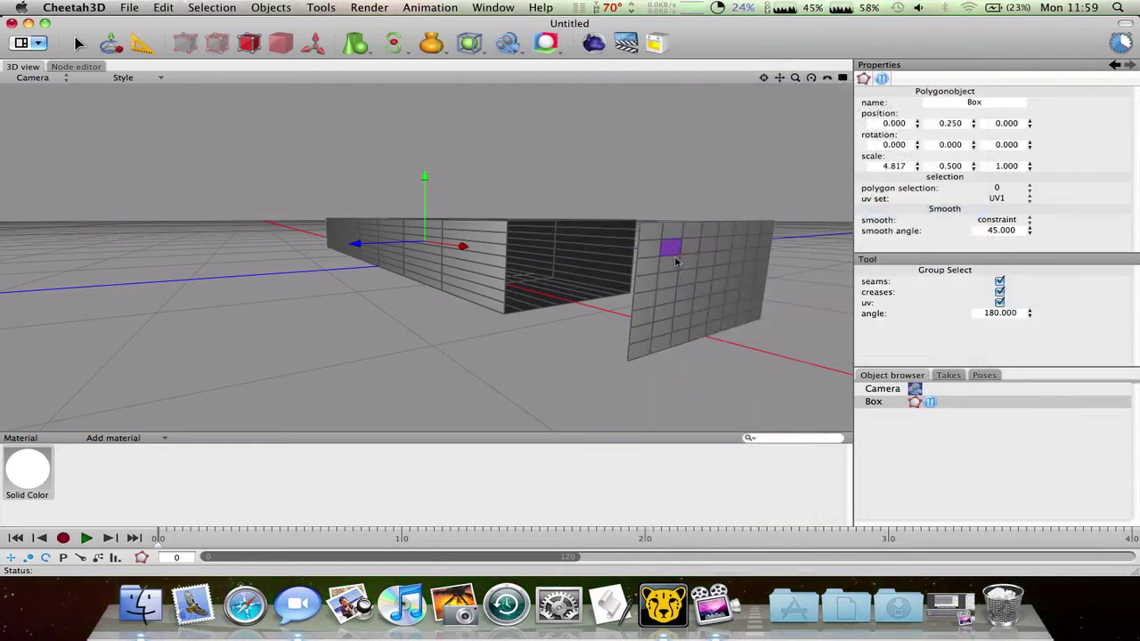
left_click(677, 263)
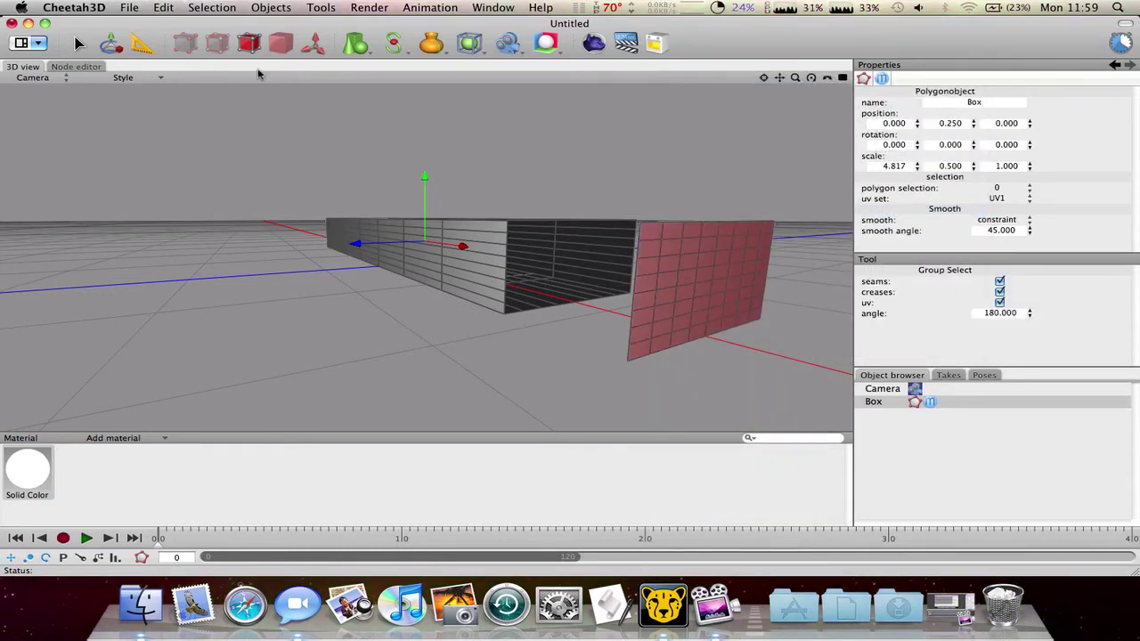
left_click(113, 45)
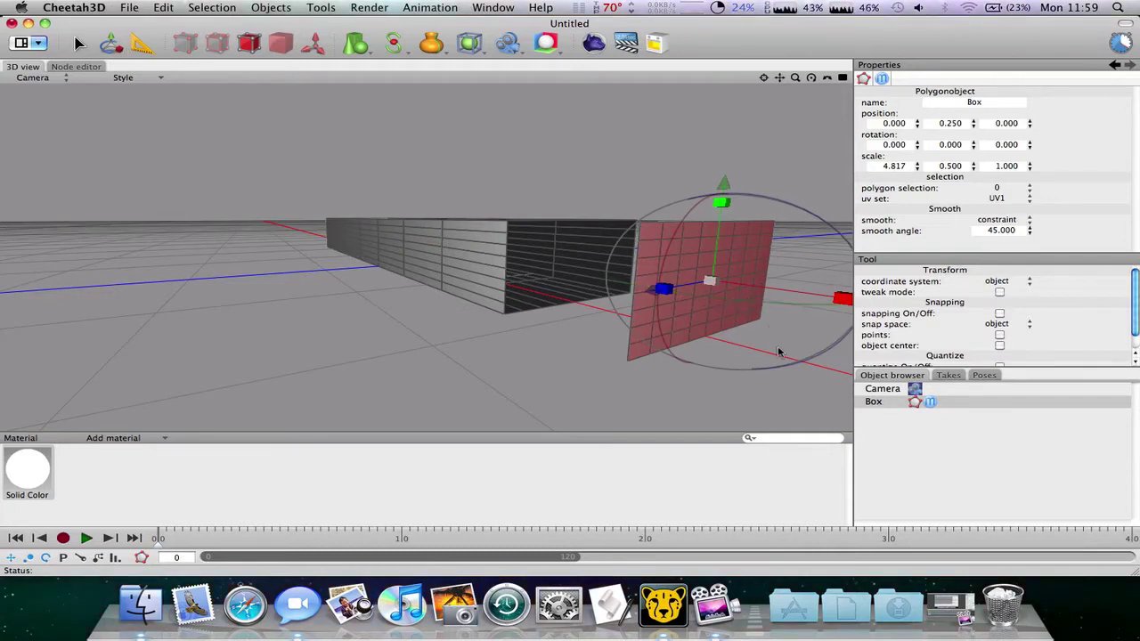
left_click_drag(778, 352, 763, 348, "alt")
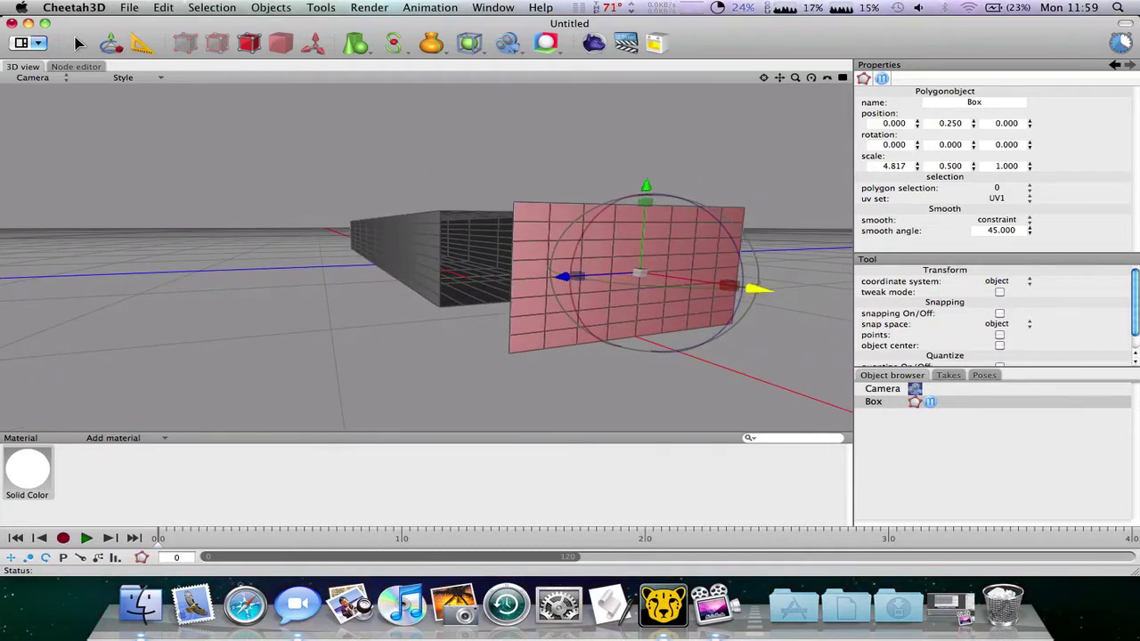
left_click_drag(753, 287, 597, 265)
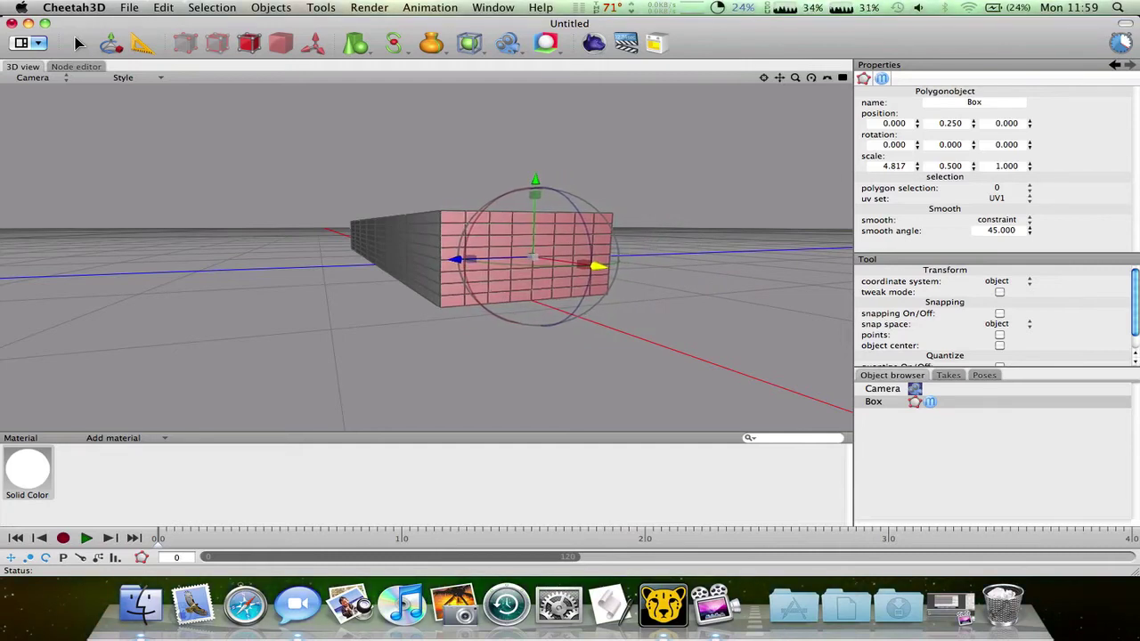
right_click_drag(409, 375, 425, 395)
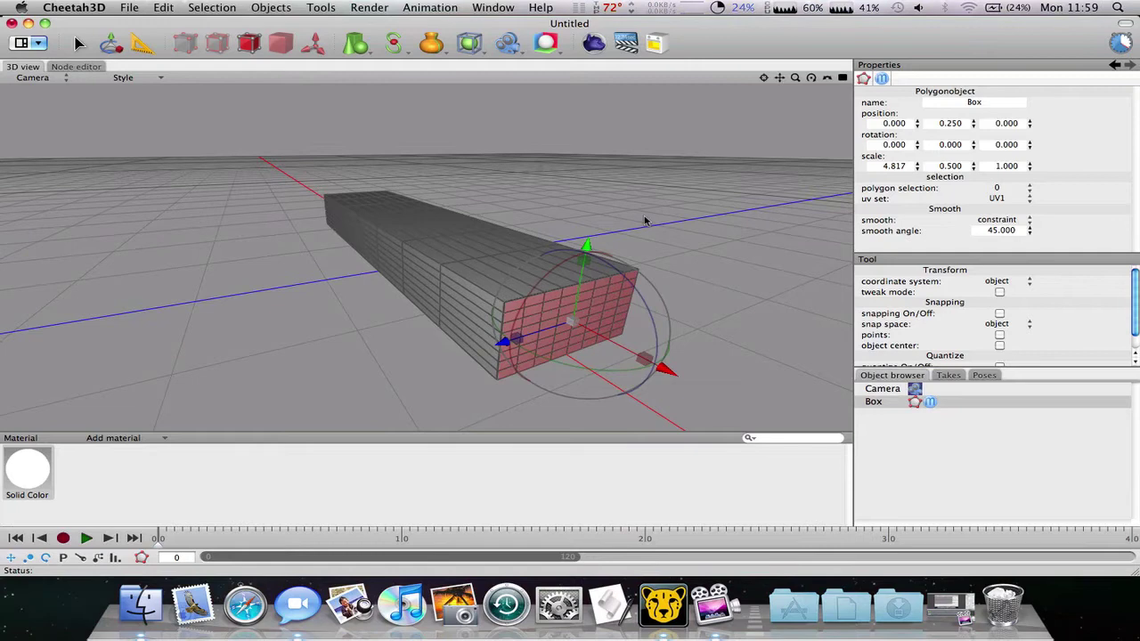
Try to select the polygons of the box's upper face with Area Select.
right_click_drag(644, 219, 454, 239)
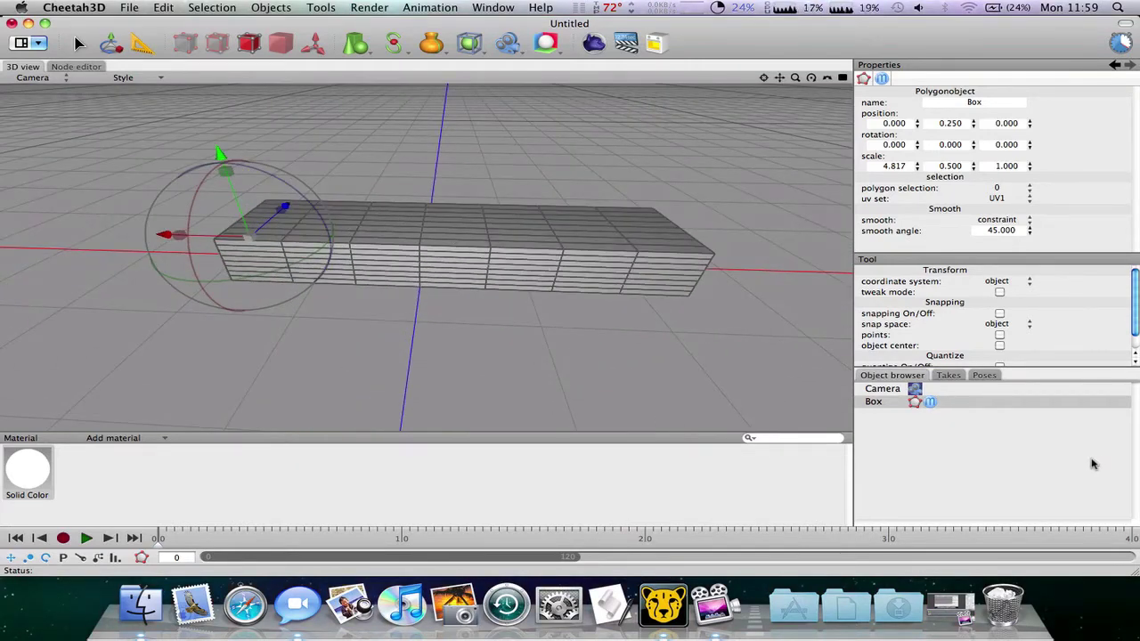
left_click(919, 407)
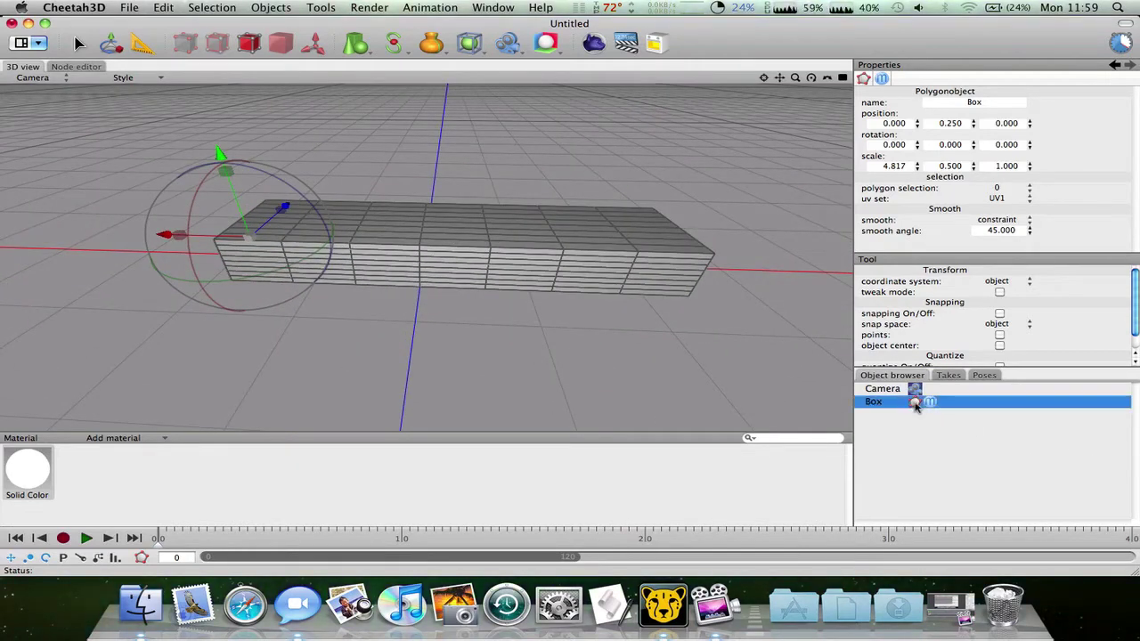
left_click(307, 237)
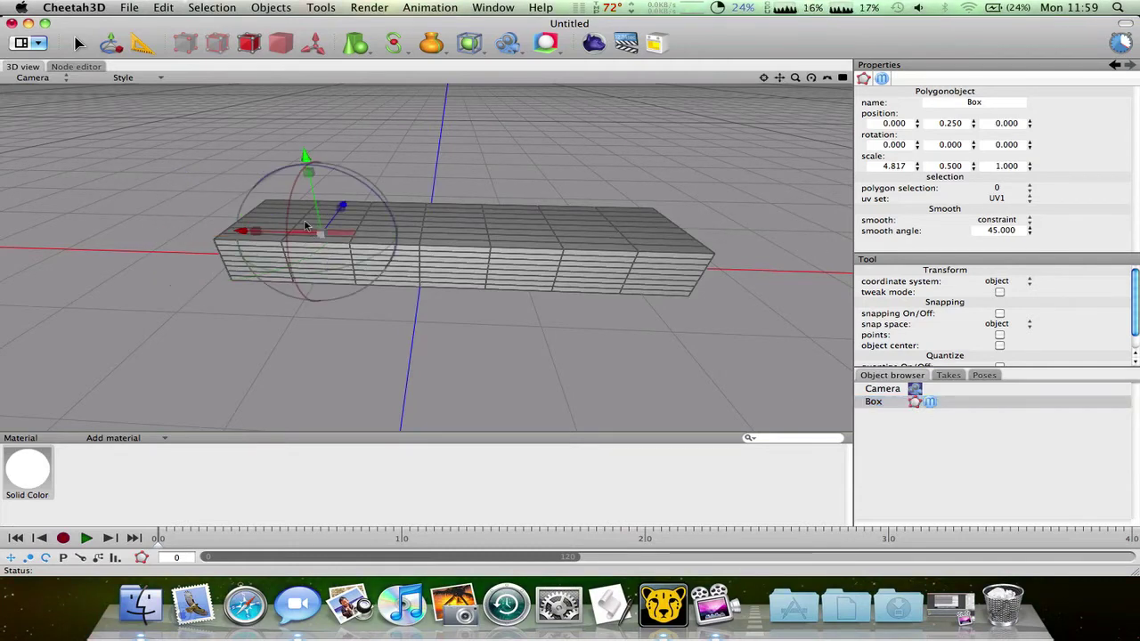
right_click(304, 229)
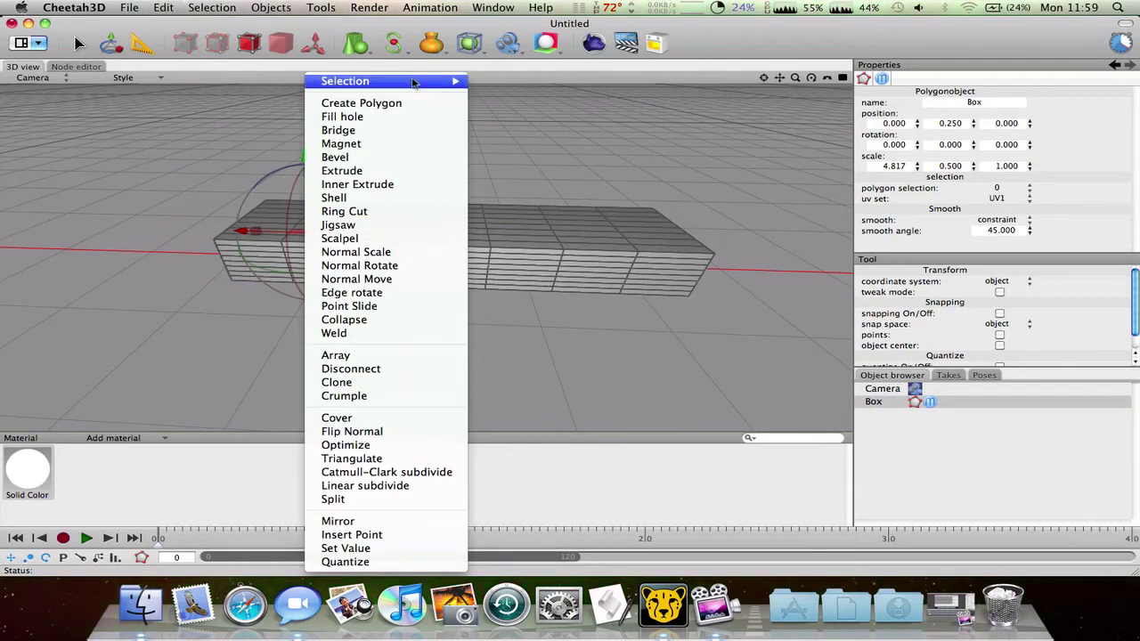
mouse_move(415, 81)
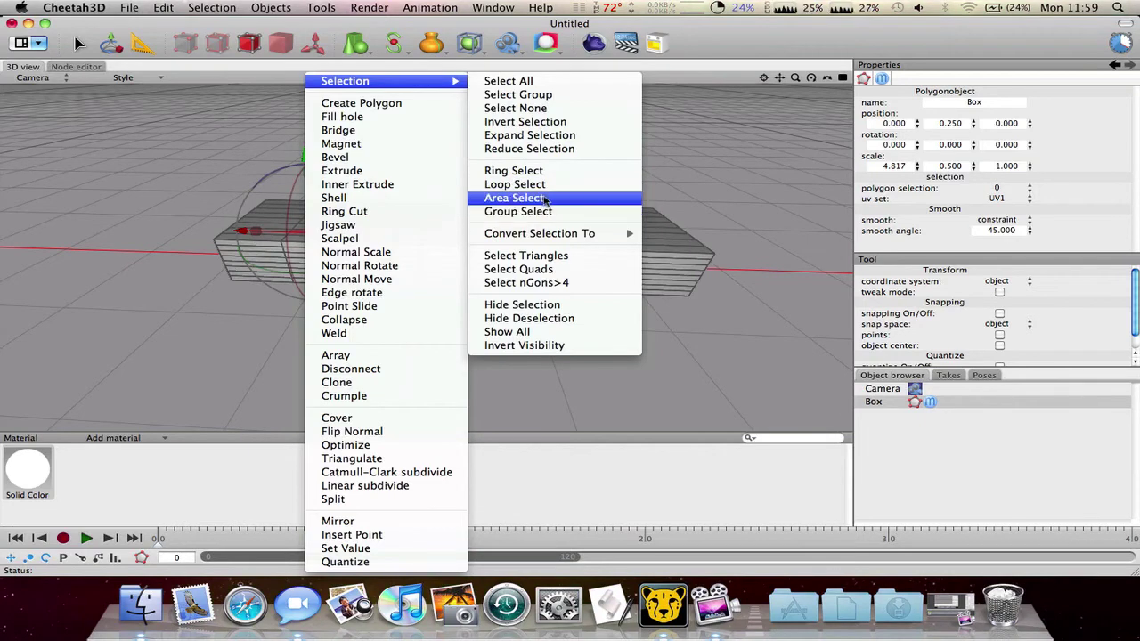
left_click(544, 200)
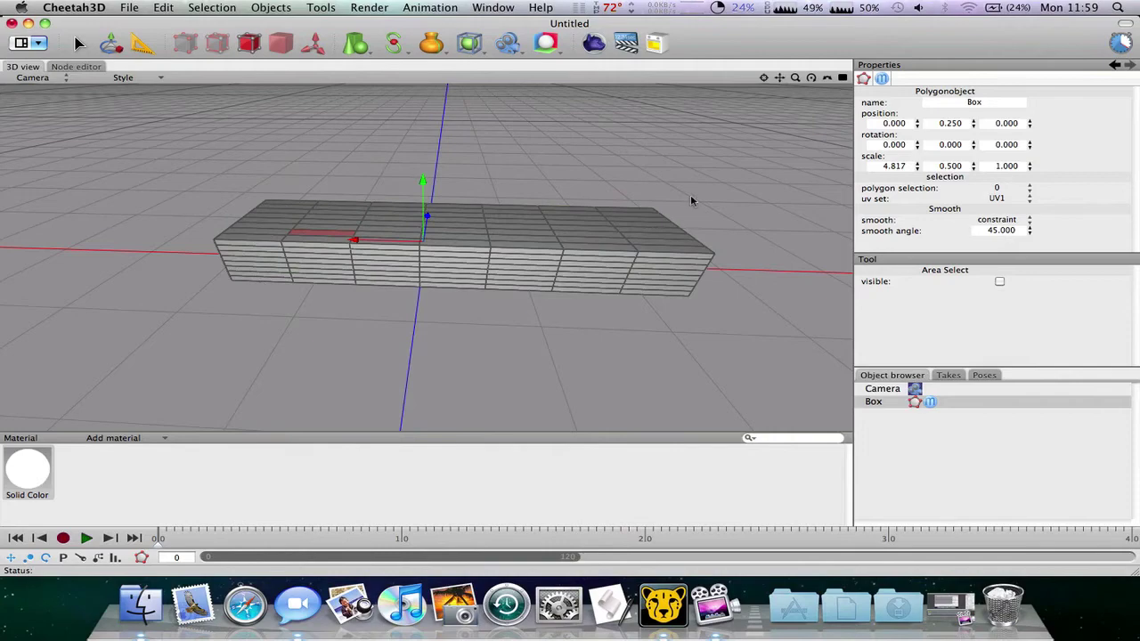
left_click_drag(690, 200, 376, 250)
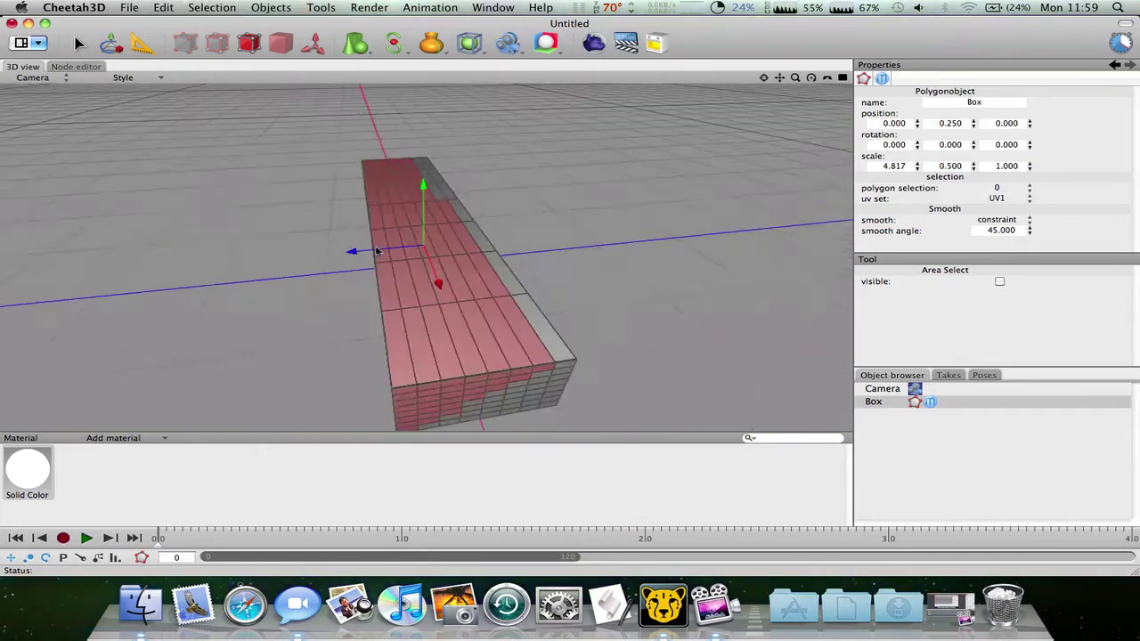
Select all polygons on the shortened box's upper face with Group Select.
middle_click_drag(376, 251, 394, 254)
right_click(392, 254)
mouse_move(463, 82)
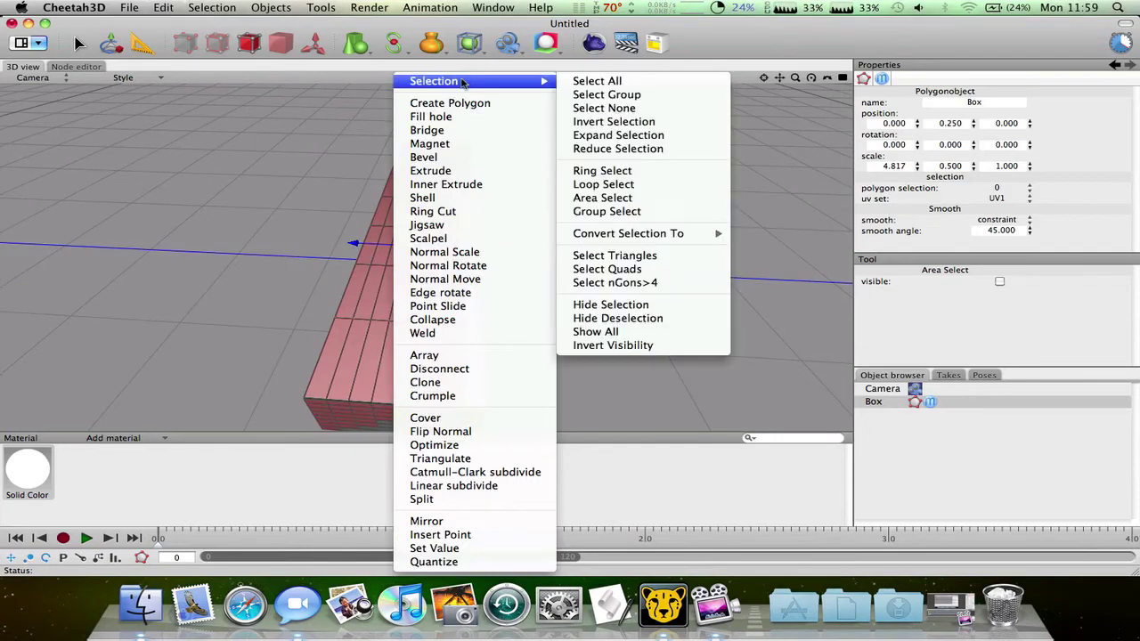
left_click(579, 211)
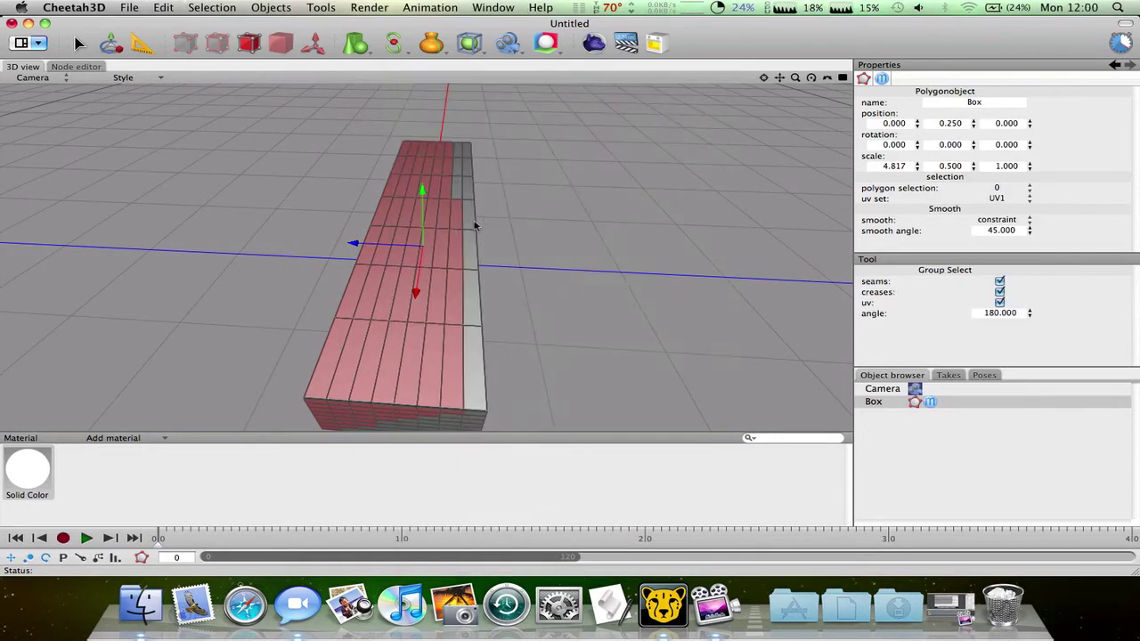
left_click(442, 245)
middle_click_drag(432, 251, 315, 259)
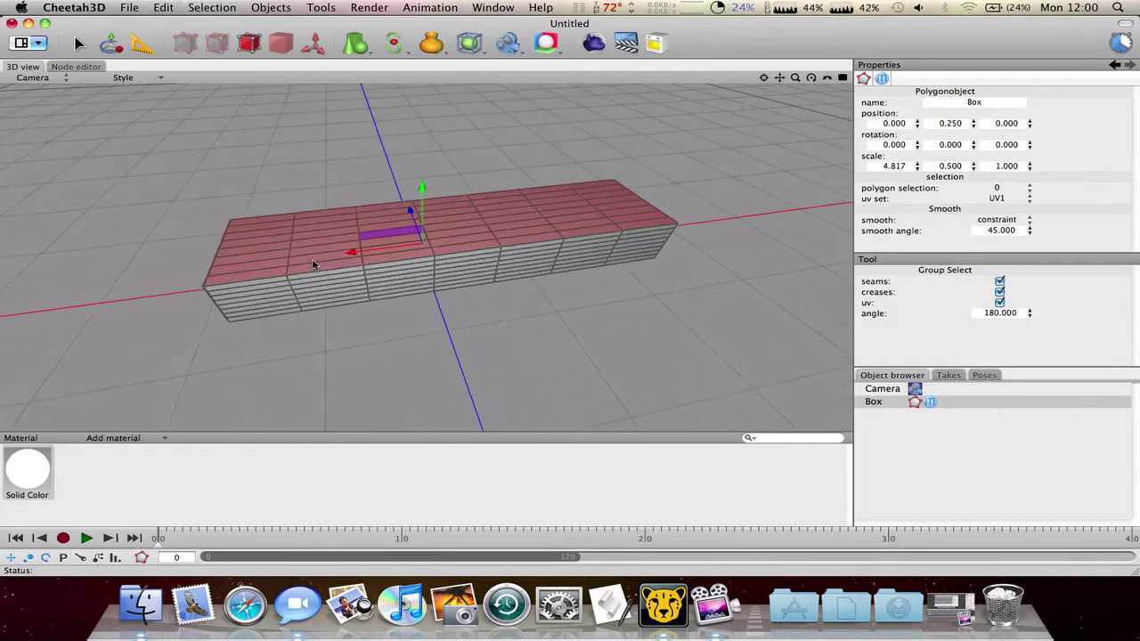
Reduce the upper-face selection twice and delete the remaining central polygons to open a slot in the box's top.
left_click(352, 248)
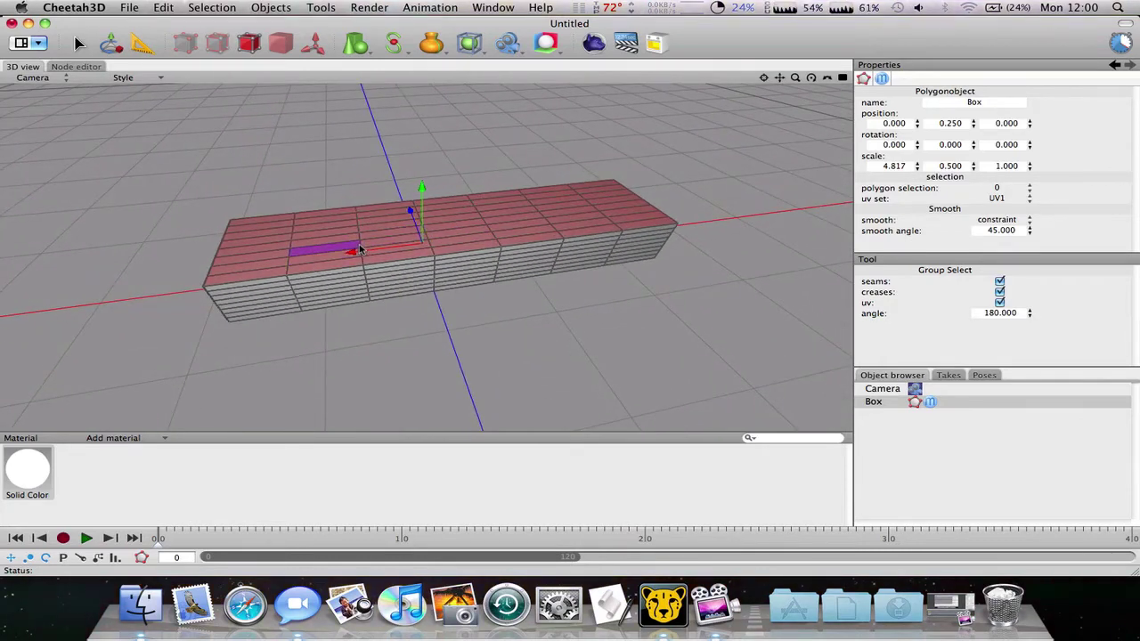
right_click(360, 250)
mouse_move(457, 81)
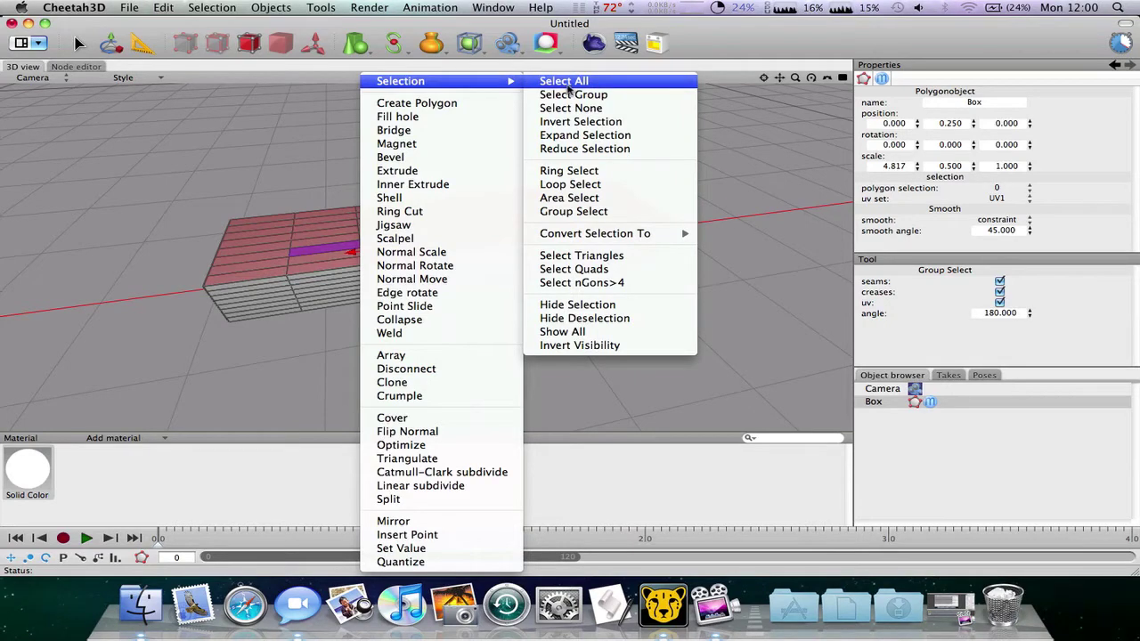
left_click(588, 149)
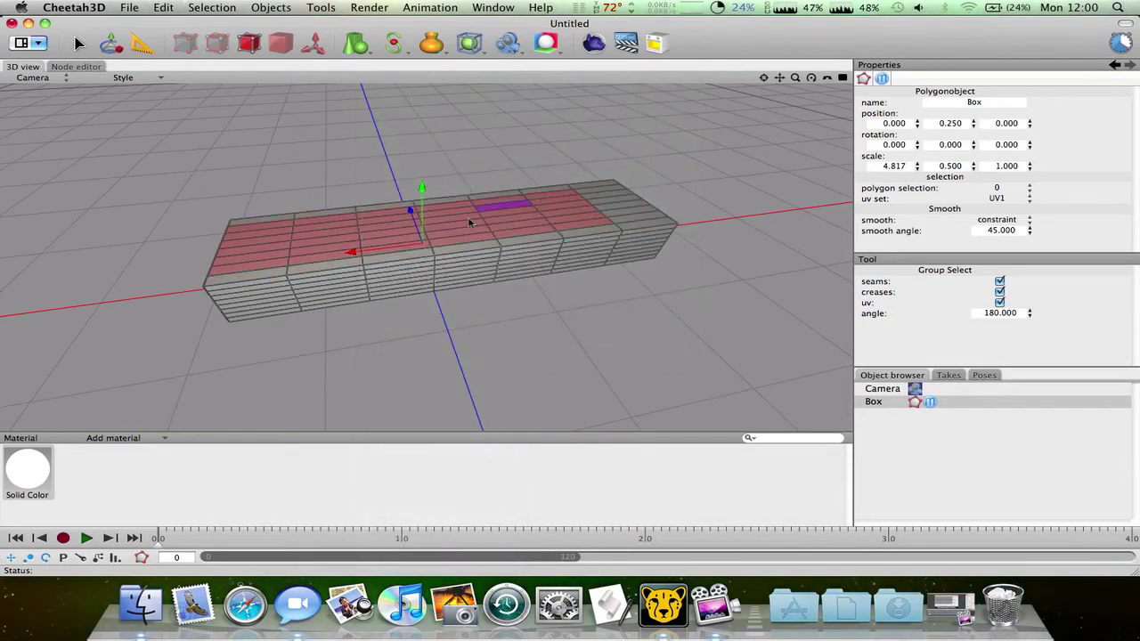
right_click(356, 236)
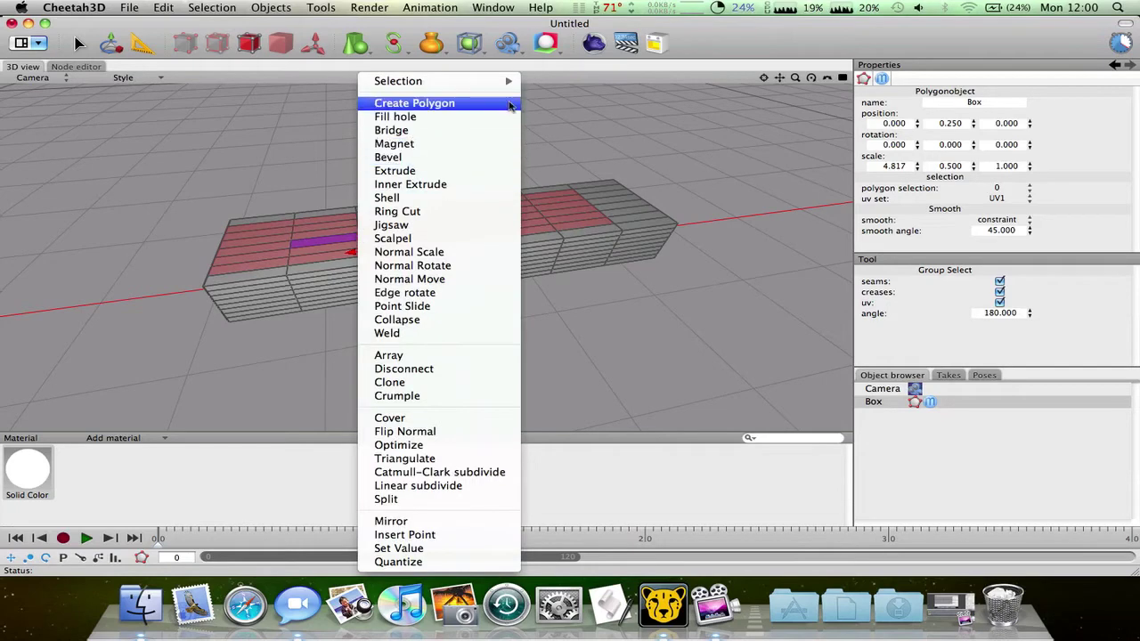
mouse_move(499, 81)
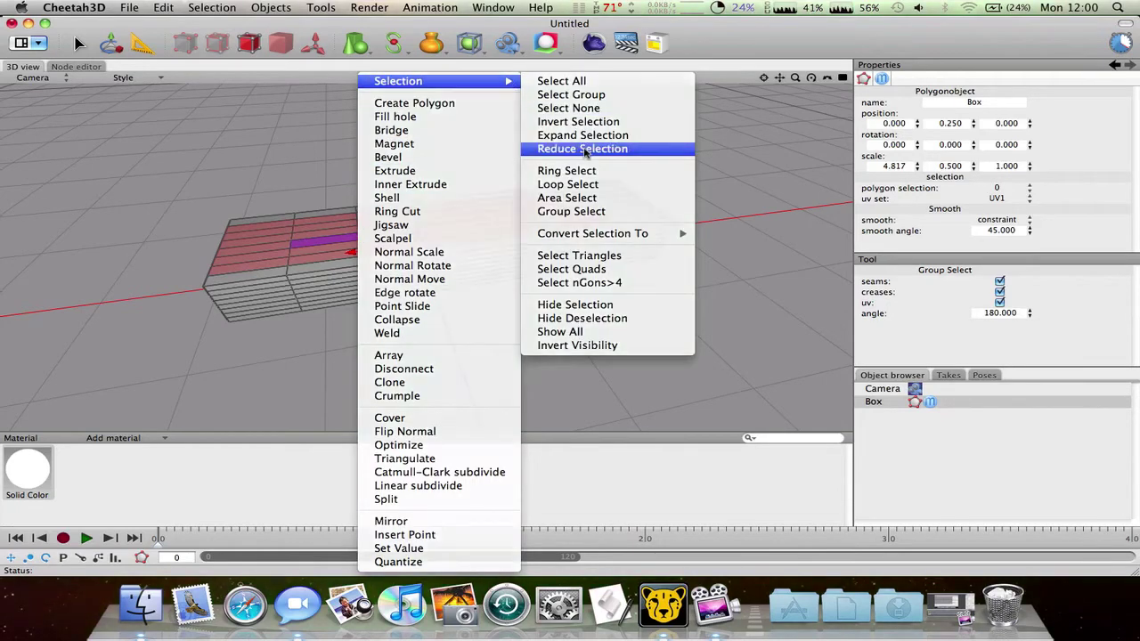
left_click(585, 149)
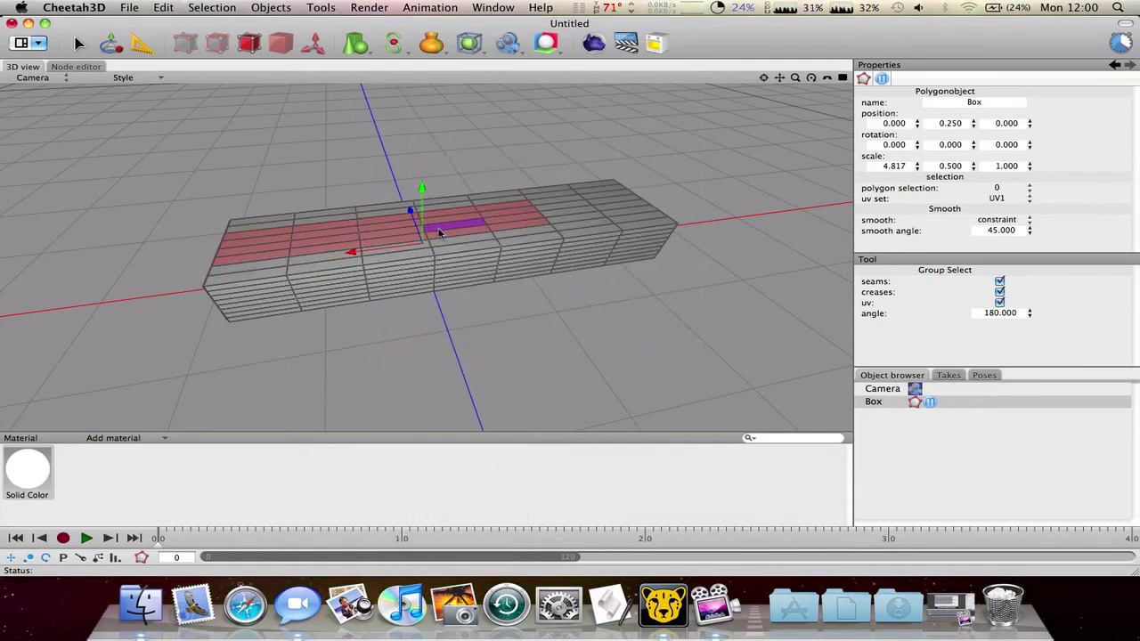
middle_click_drag(439, 231, 537, 230)
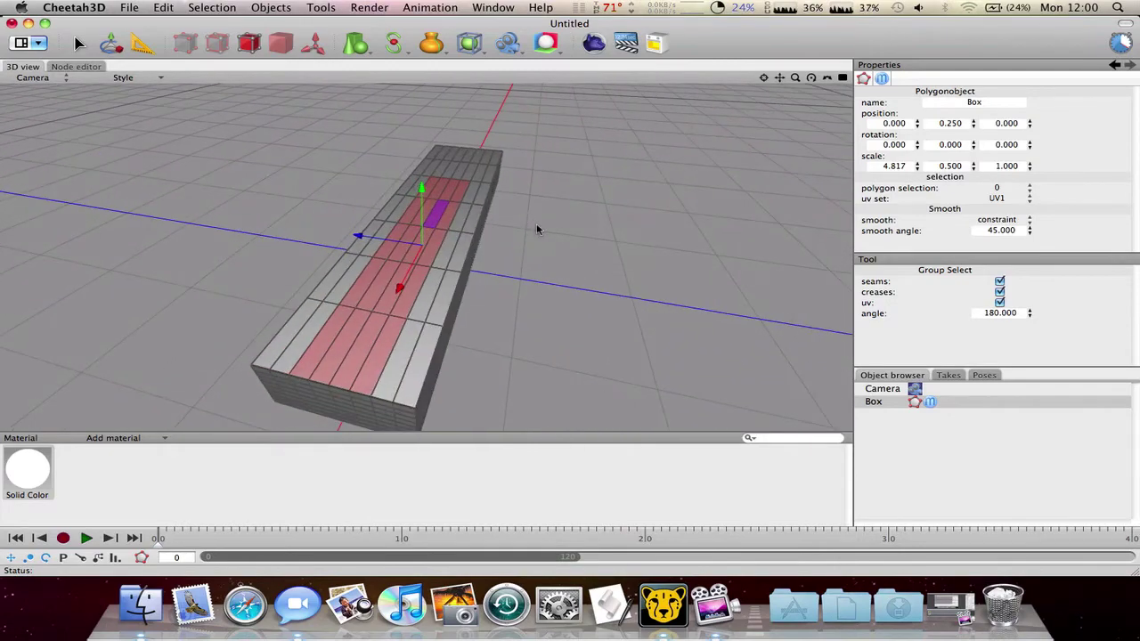
middle_click_drag(455, 294, 479, 270)
key("BackSpace")
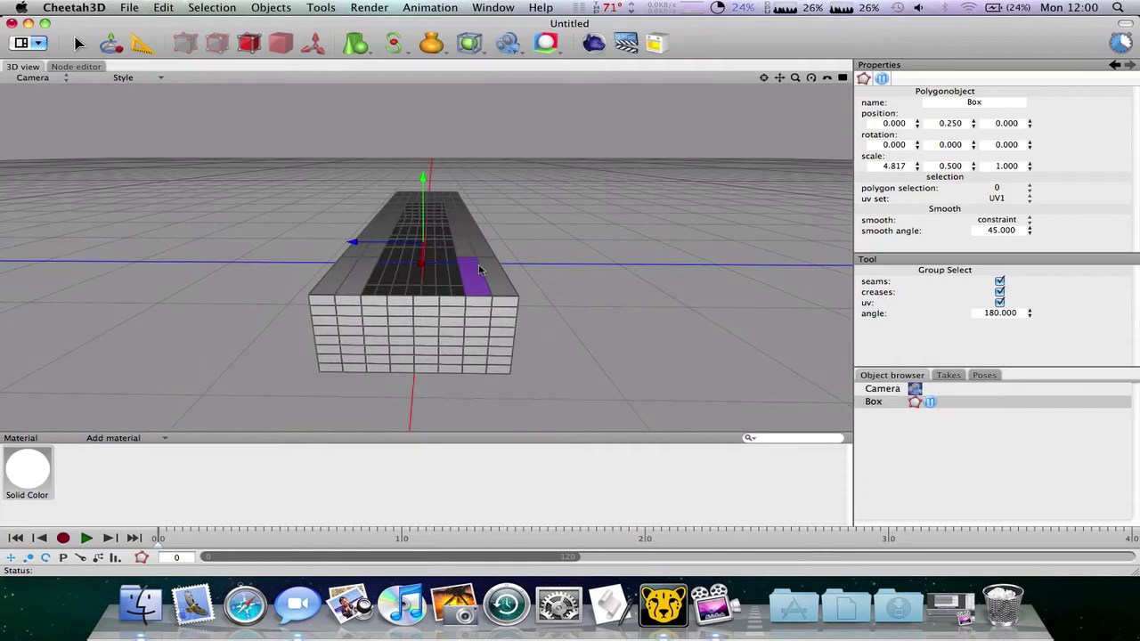
Select all polygons on the box's end face beside the opening with Group Select.
right_click(446, 305)
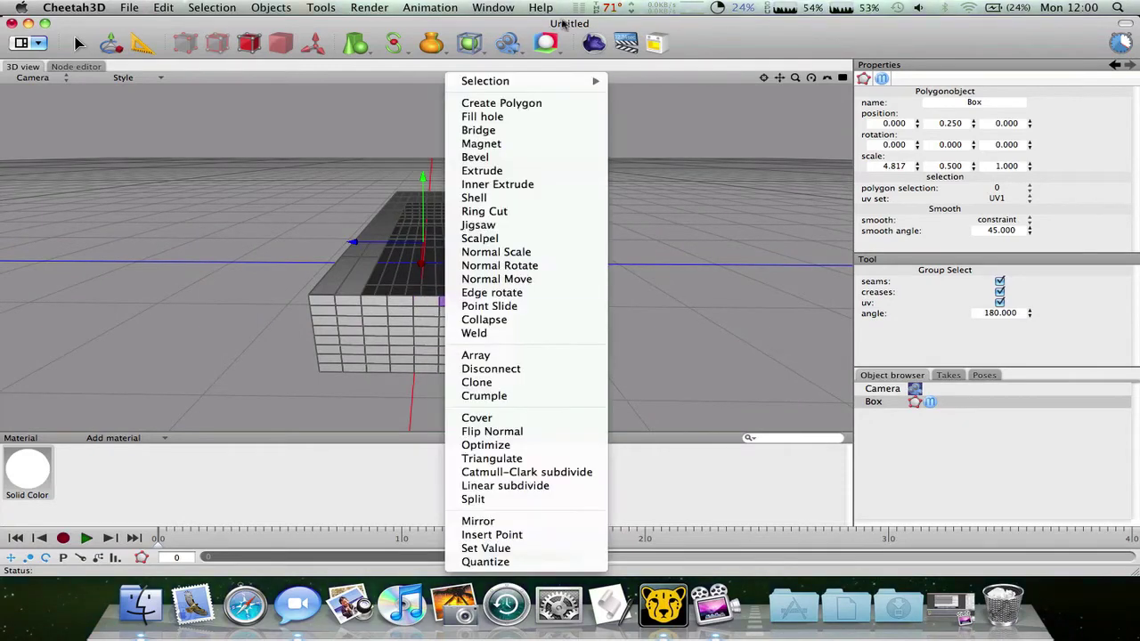
mouse_move(577, 81)
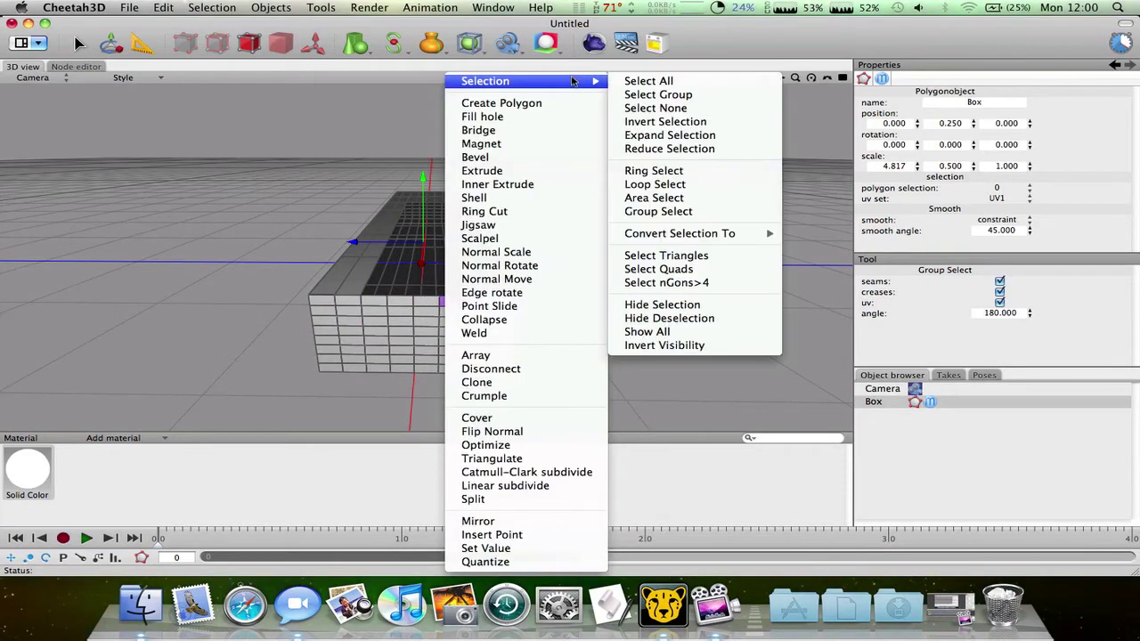
left_click(660, 212)
left_click(445, 333)
Try to shrink the end-face selection with Reduce Selection.
right_click(446, 333)
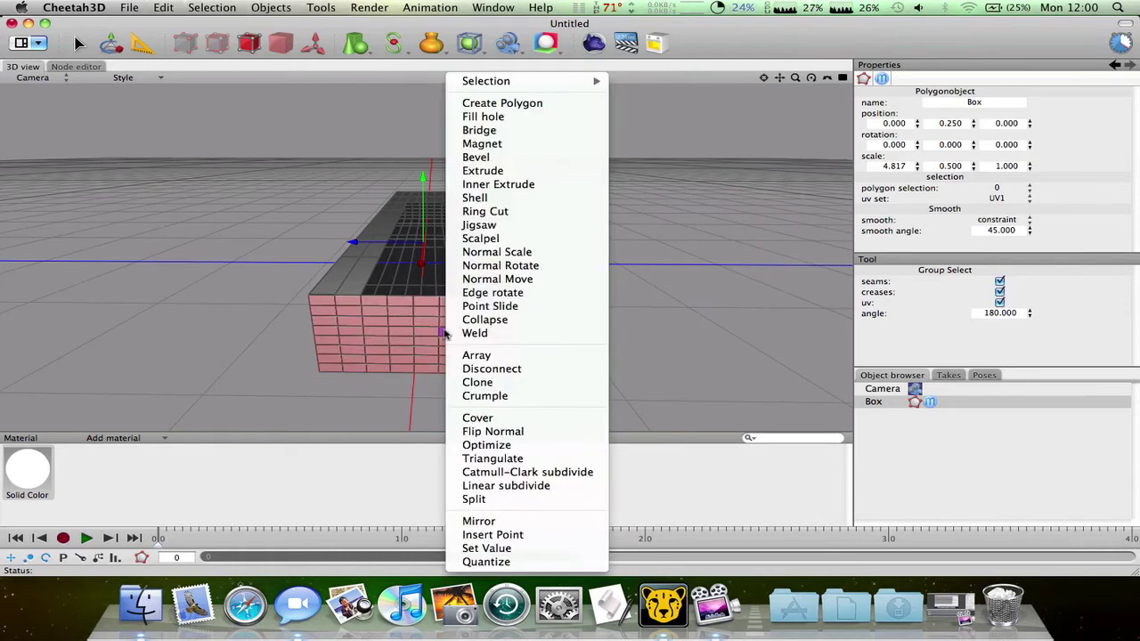
mouse_move(565, 82)
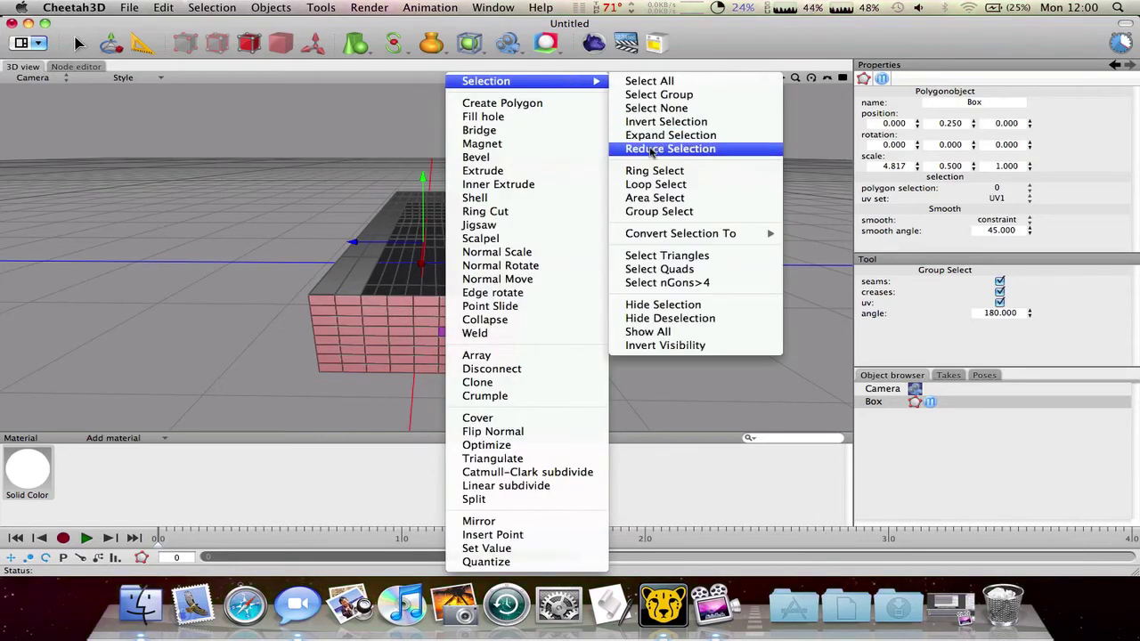
left_click(647, 149)
right_click(428, 332)
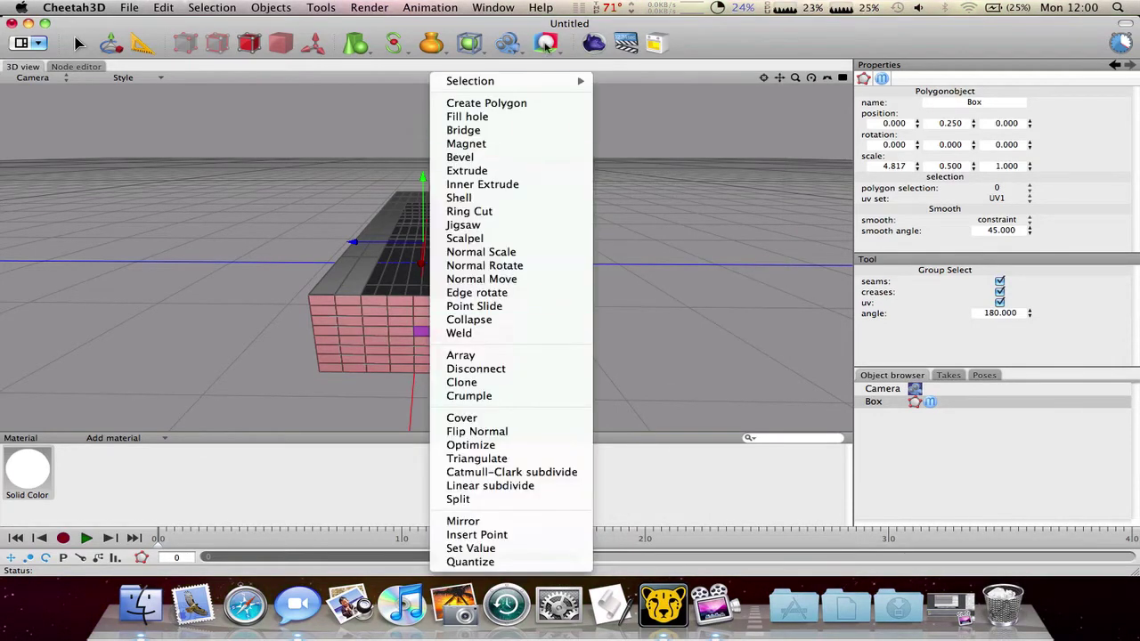
mouse_move(555, 83)
left_click(656, 148)
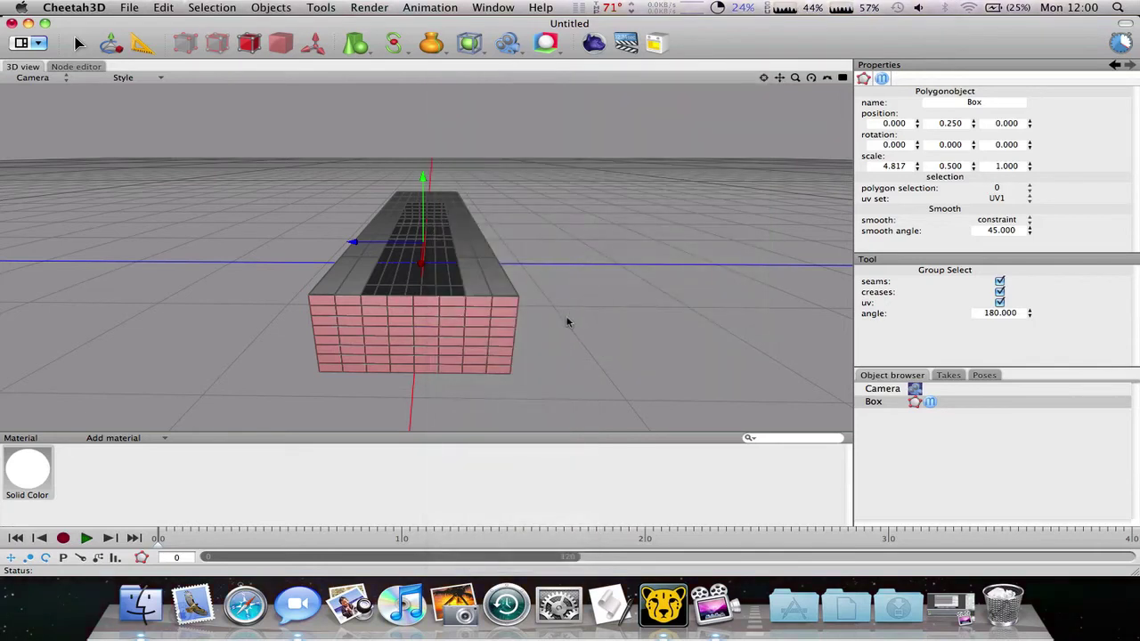
Deselect and reselect the end-face polygons with Group Select.
left_click_drag(567, 320, 568, 268, "alt")
middle_click_drag(569, 267, 567, 274)
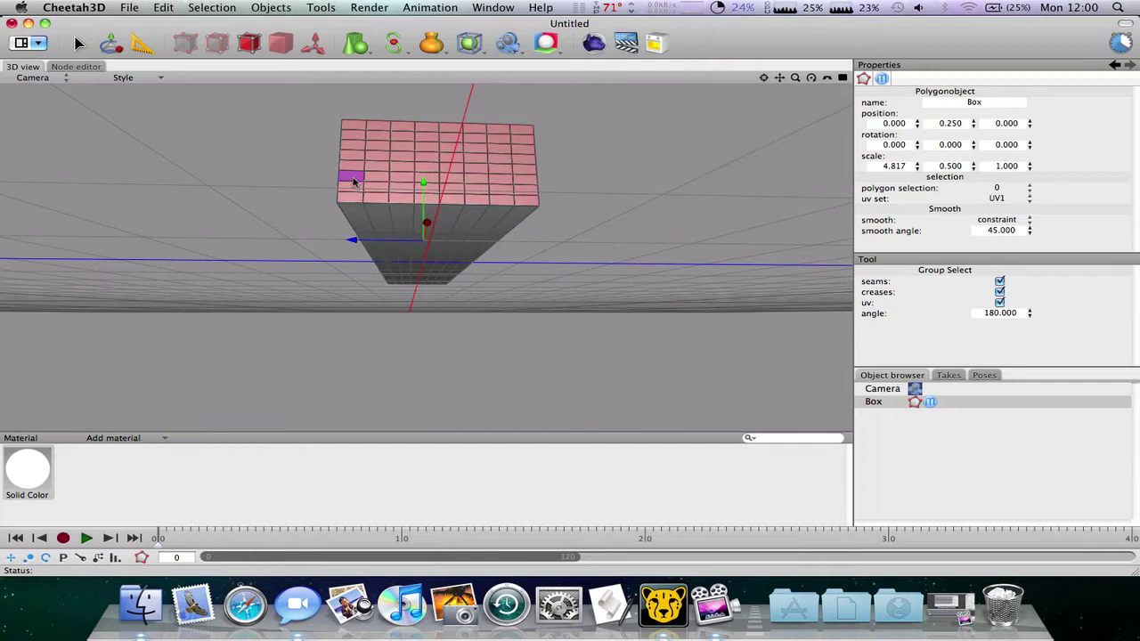
left_click(353, 181)
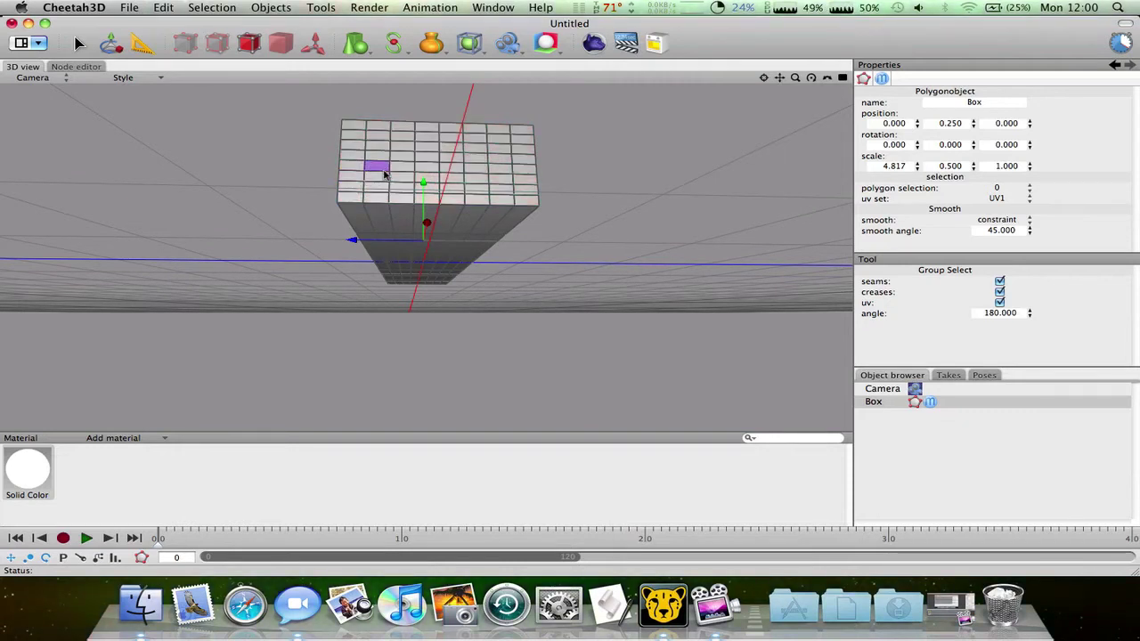
left_click(374, 174)
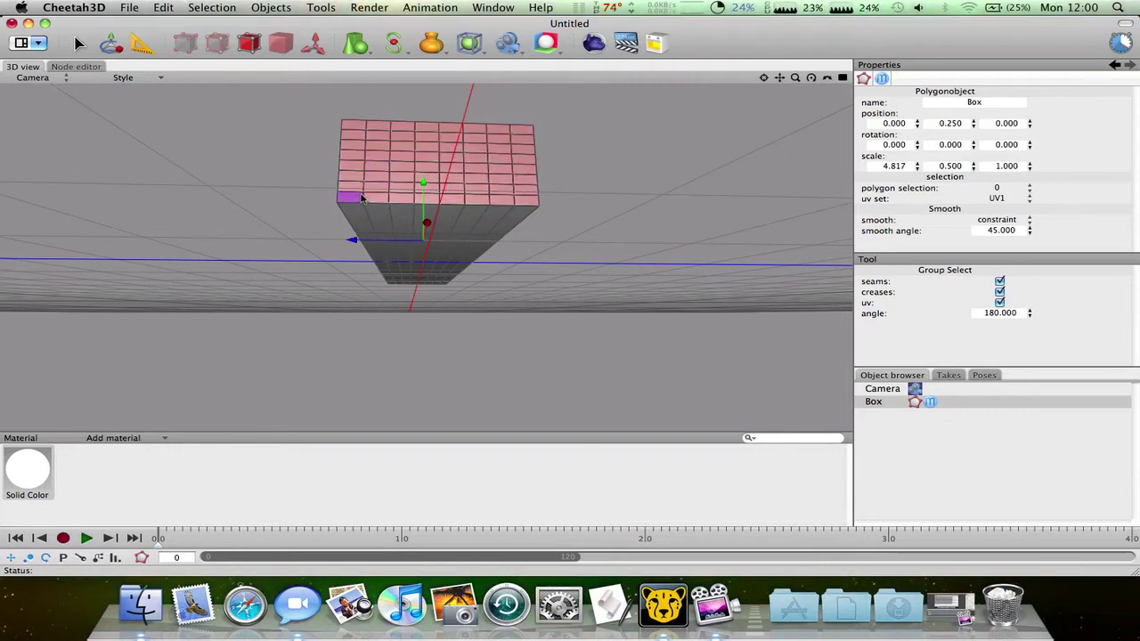
left_click(361, 196)
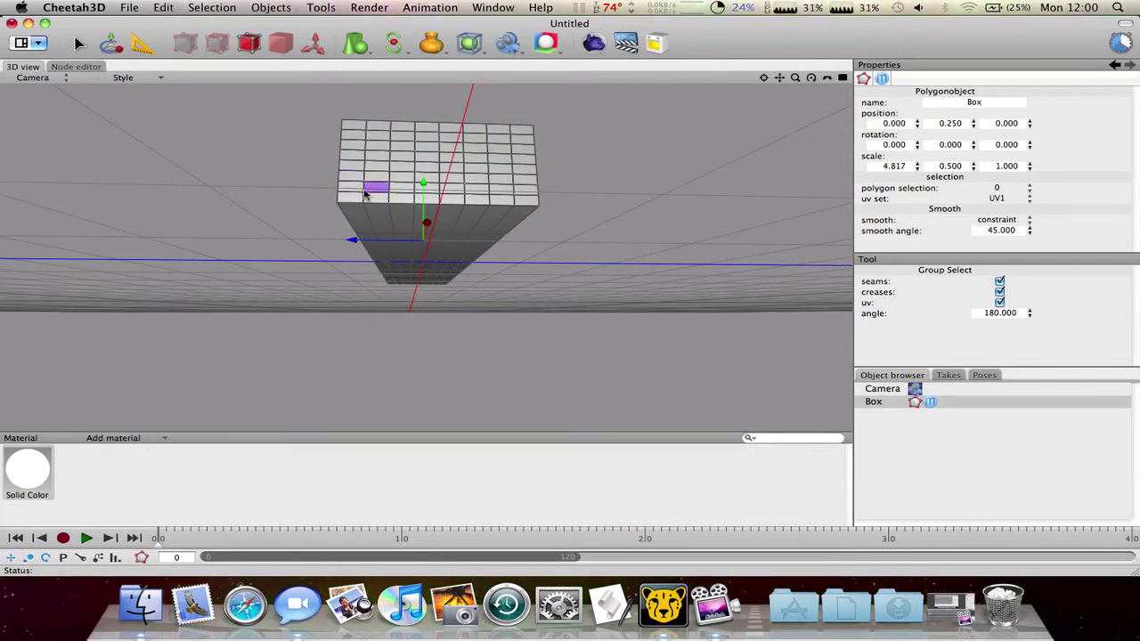
left_click(384, 187)
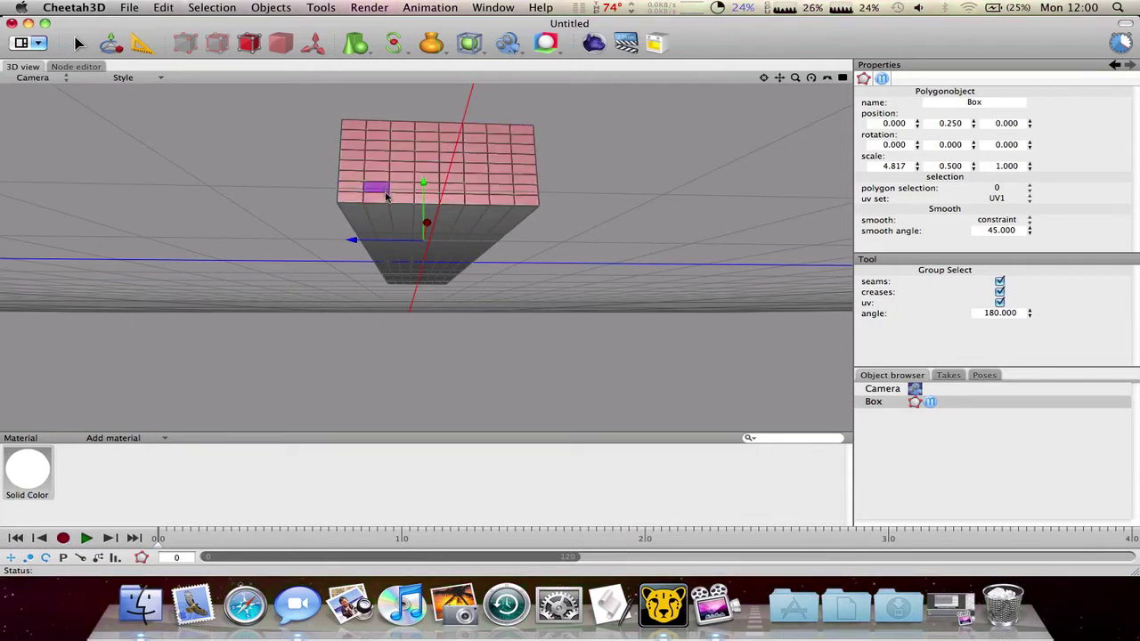
right_click(391, 196)
left_click(364, 165)
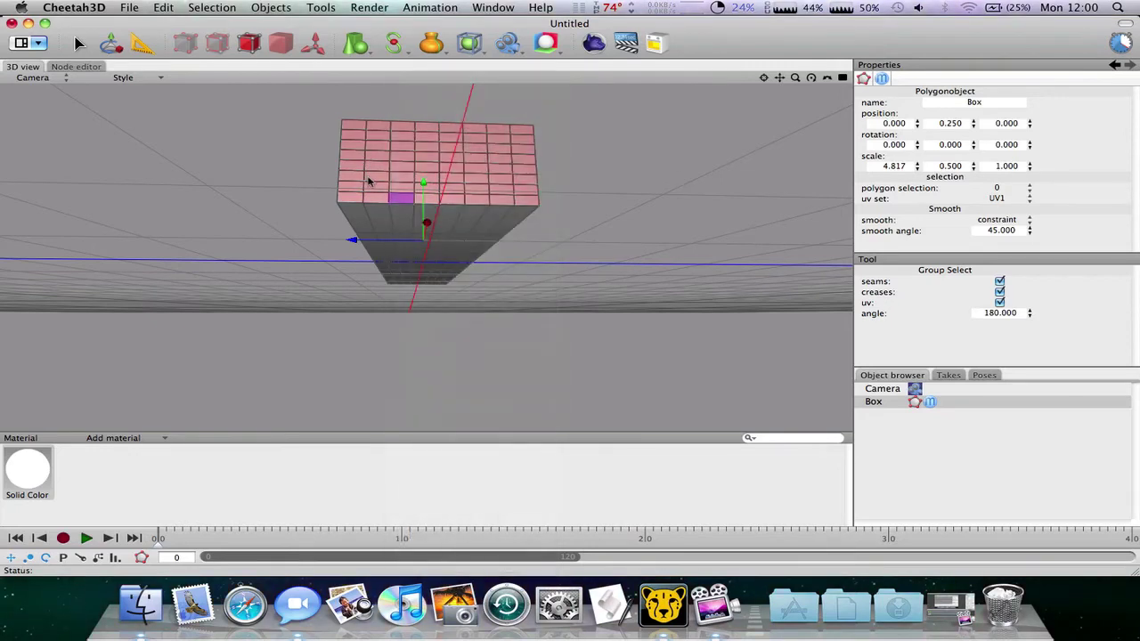
Deselect the two outer polygon columns on each side of the end face and delete the central polygons still selected.
left_click(78, 43)
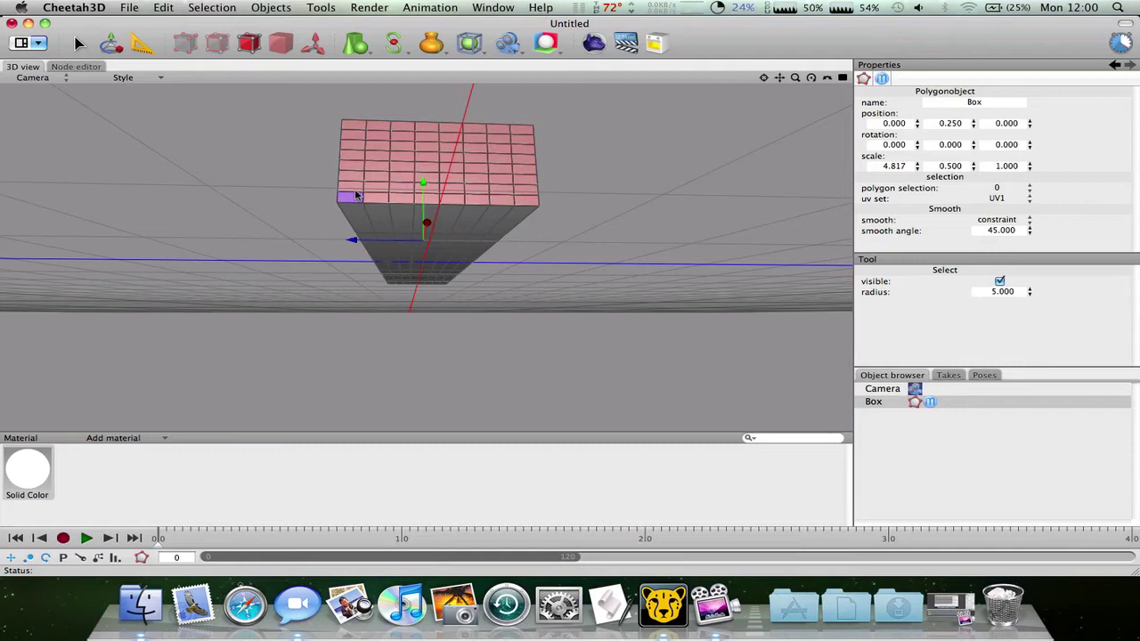
mouse_move(354, 181)
left_mouse_down()
mouse_move(351, 145)
mouse_move(372, 160)
mouse_move(374, 196)
mouse_move(375, 139)
left_mouse_up()
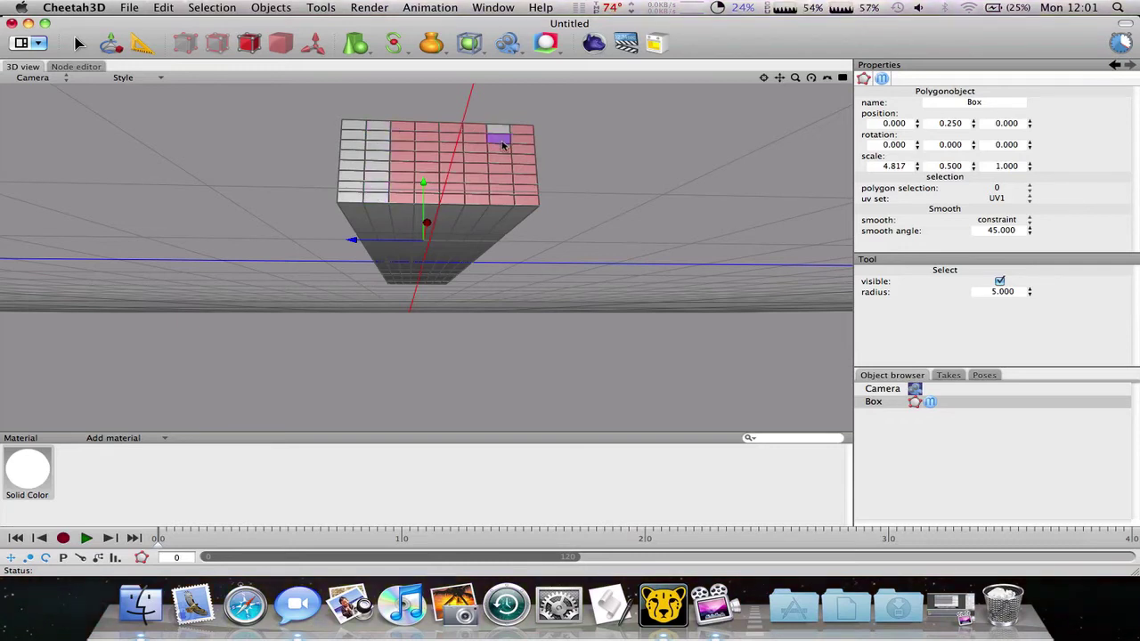
left_click_drag(502, 153, 502, 203)
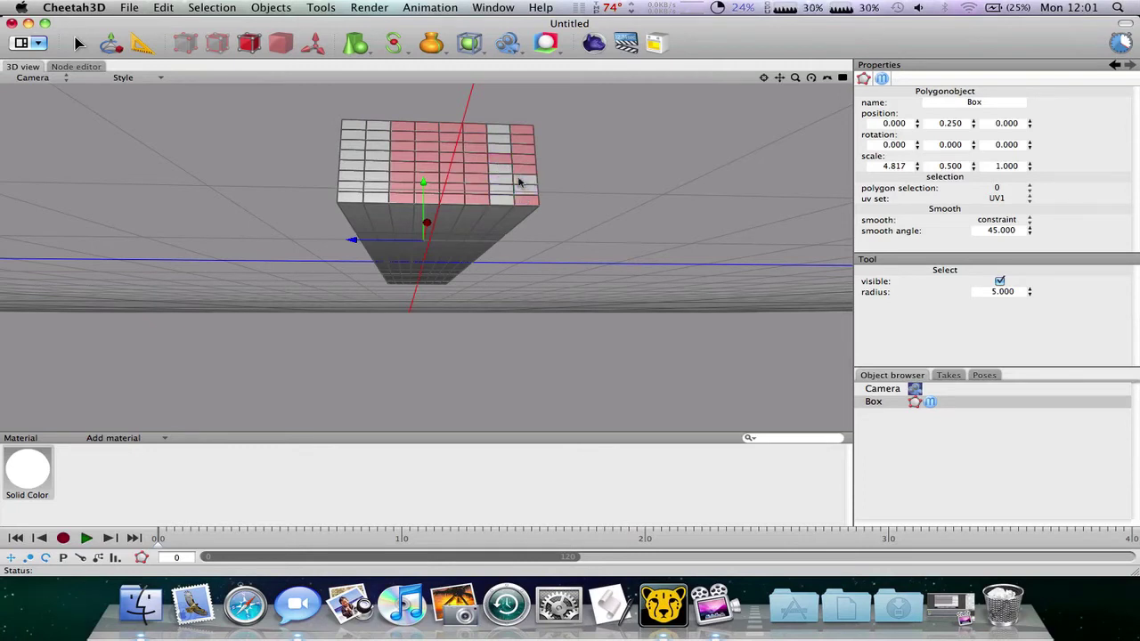
mouse_move(521, 158)
left_mouse_down()
mouse_move(521, 147)
mouse_move(503, 166)
mouse_move(524, 173)
mouse_move(526, 205)
left_mouse_up()
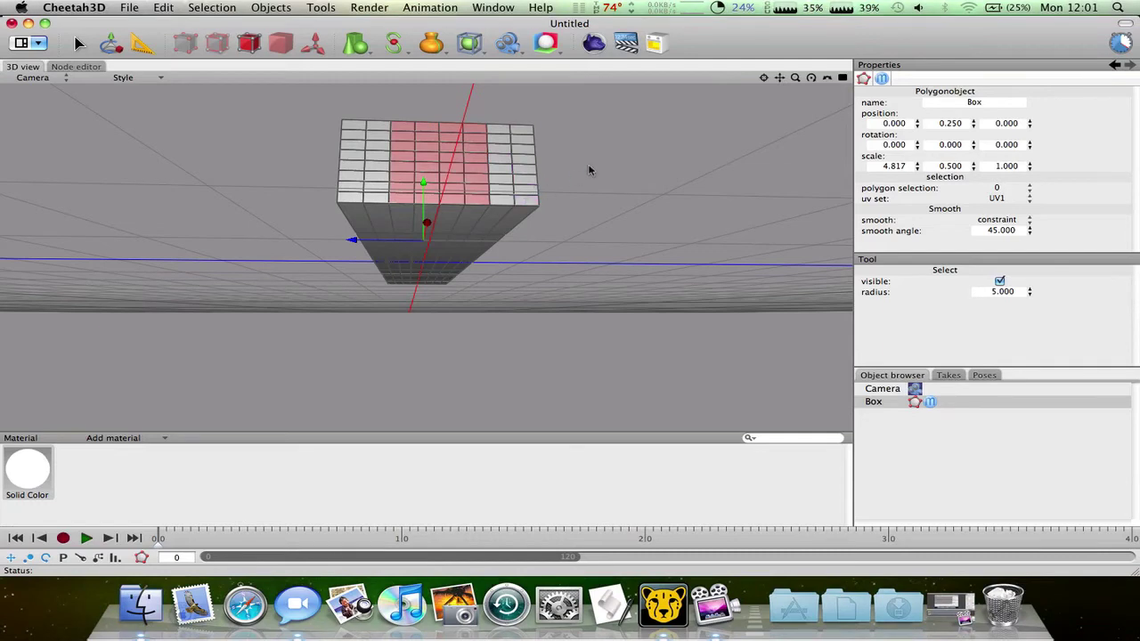
middle_click_drag(589, 170, 694, 287)
key("BackSpace")
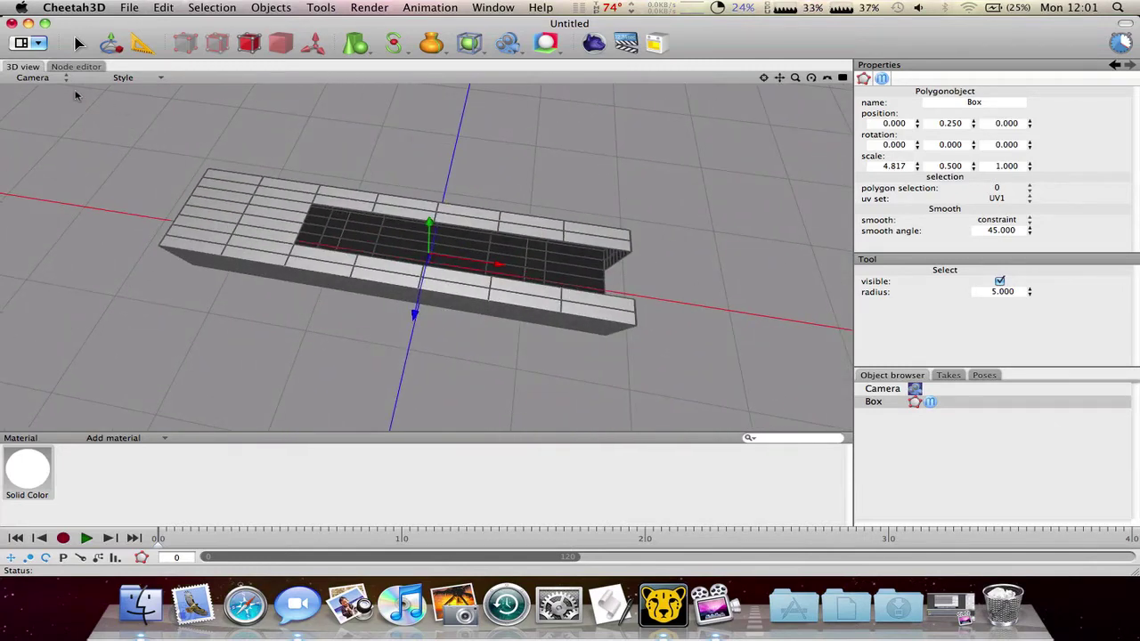
In the Top view, delete the bottom-face polygons beneath the slot with Area Select, leaving only its innermost section.
left_click(40, 79)
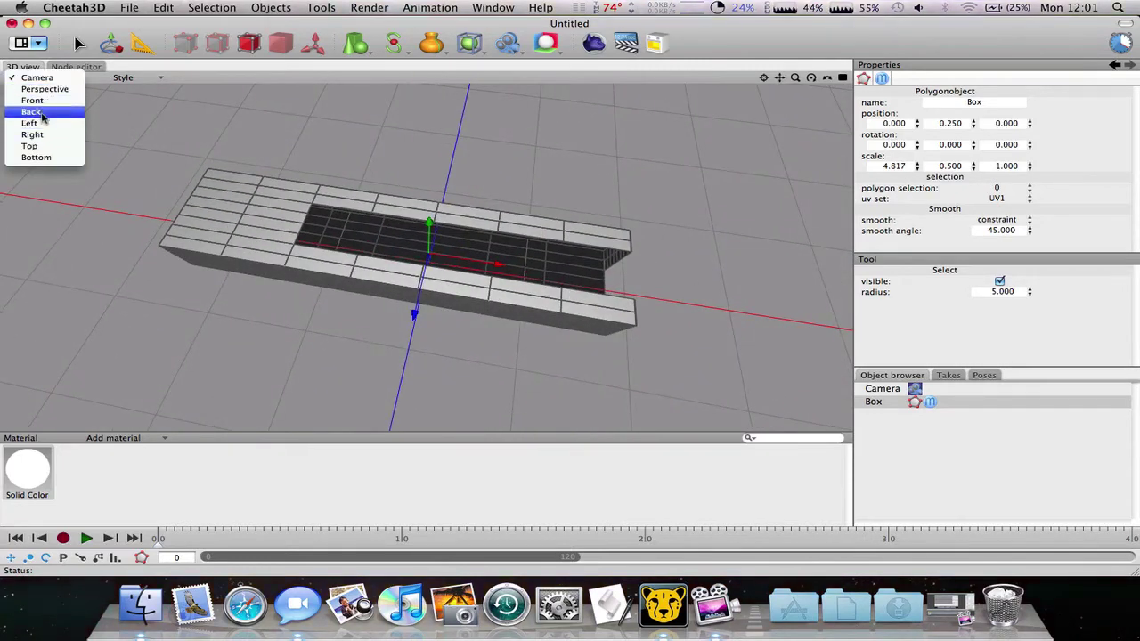
left_click(32, 145)
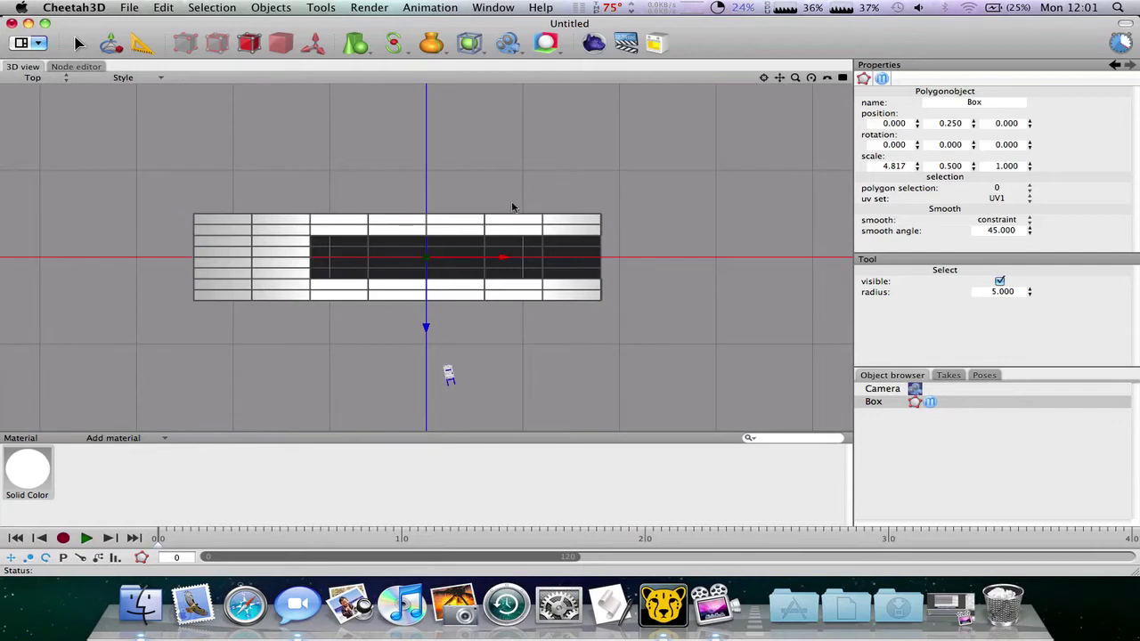
right_click(553, 248)
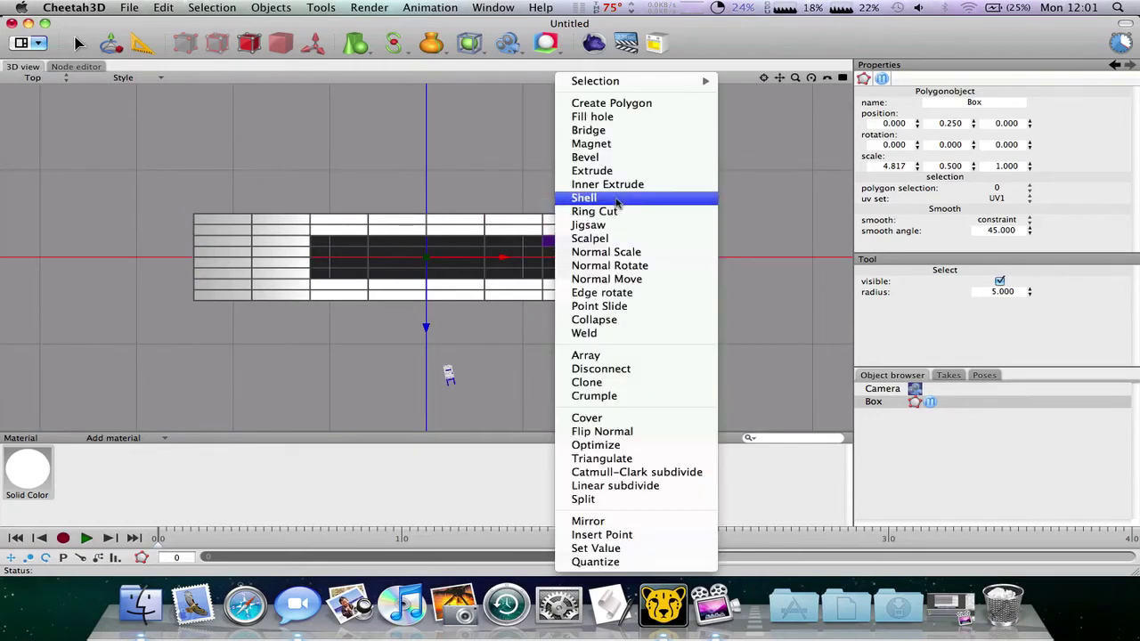
mouse_move(651, 83)
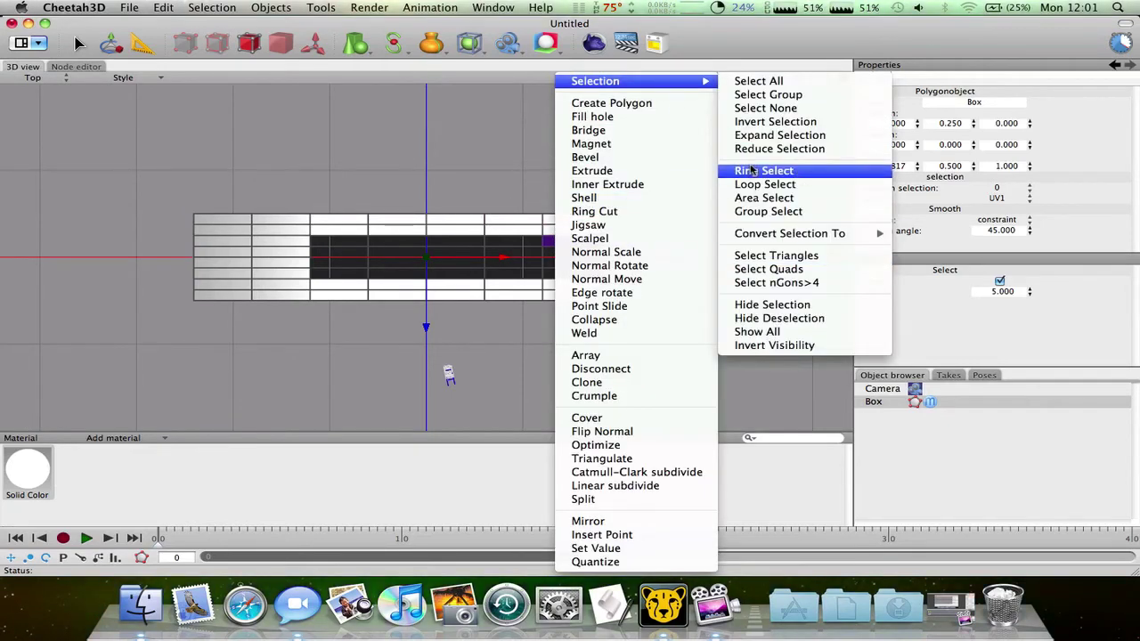
left_click(776, 202)
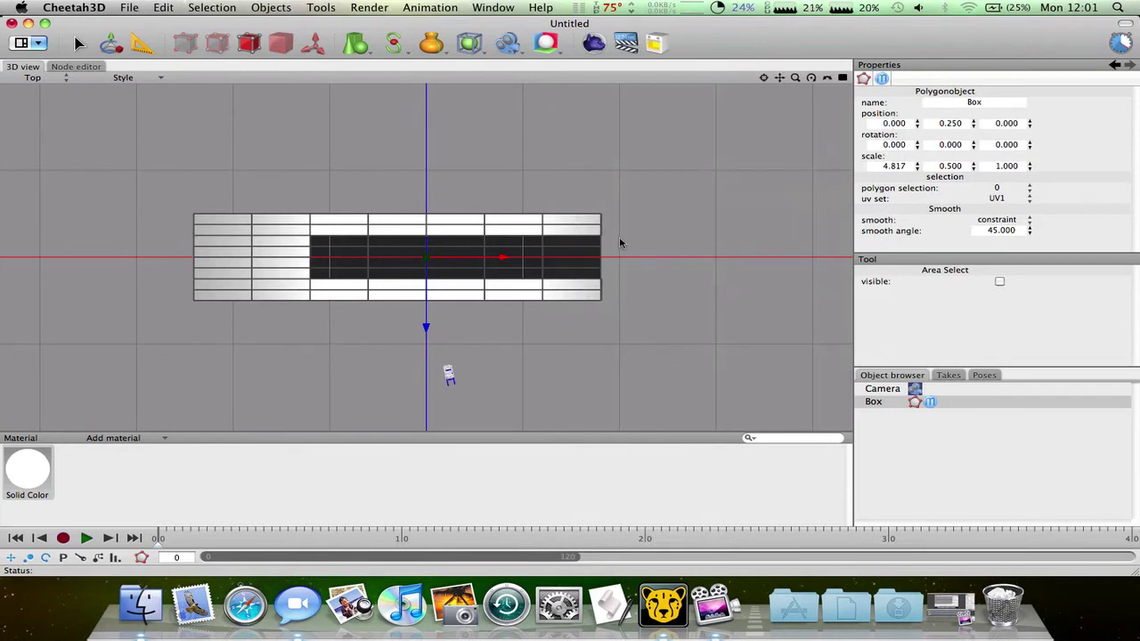
left_click_drag(619, 241, 313, 277)
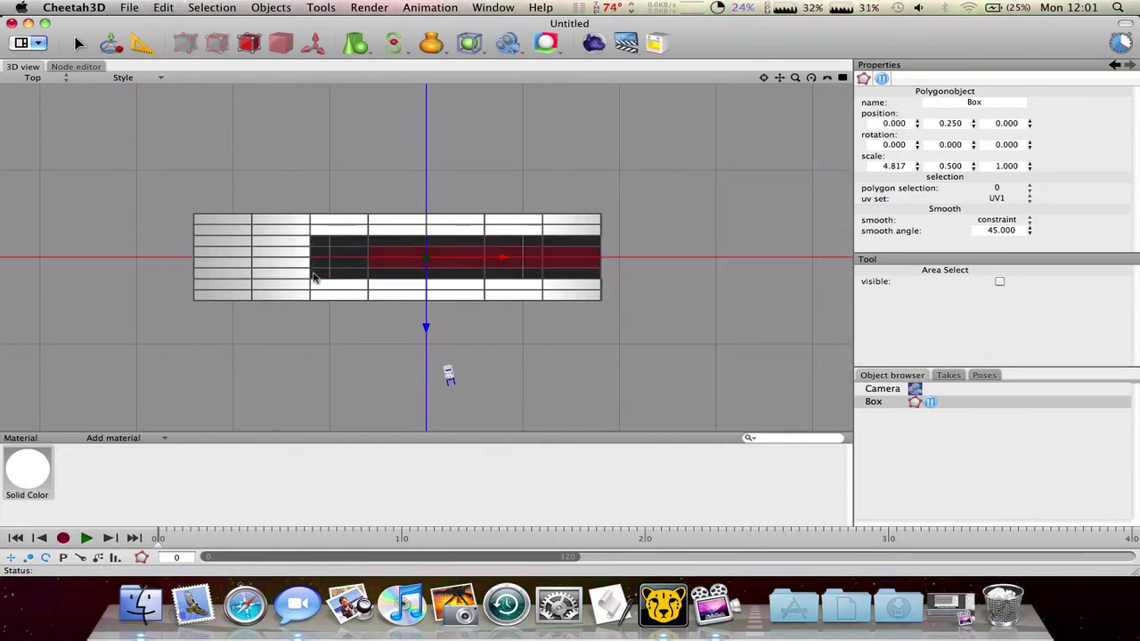
key("Delete")
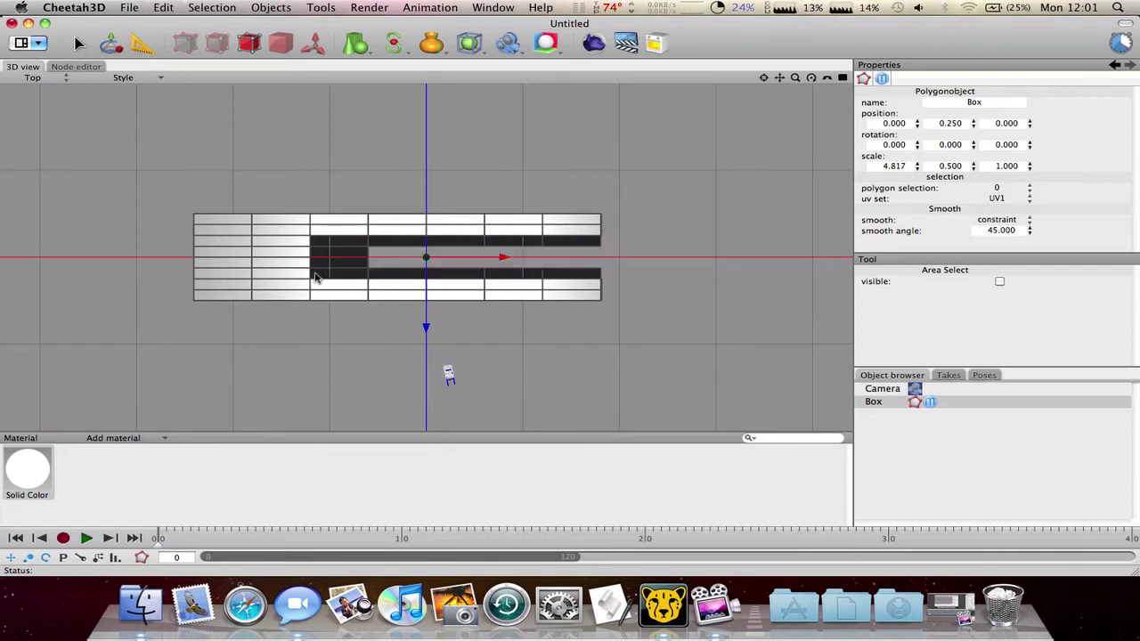
left_click_drag(605, 287, 313, 235)
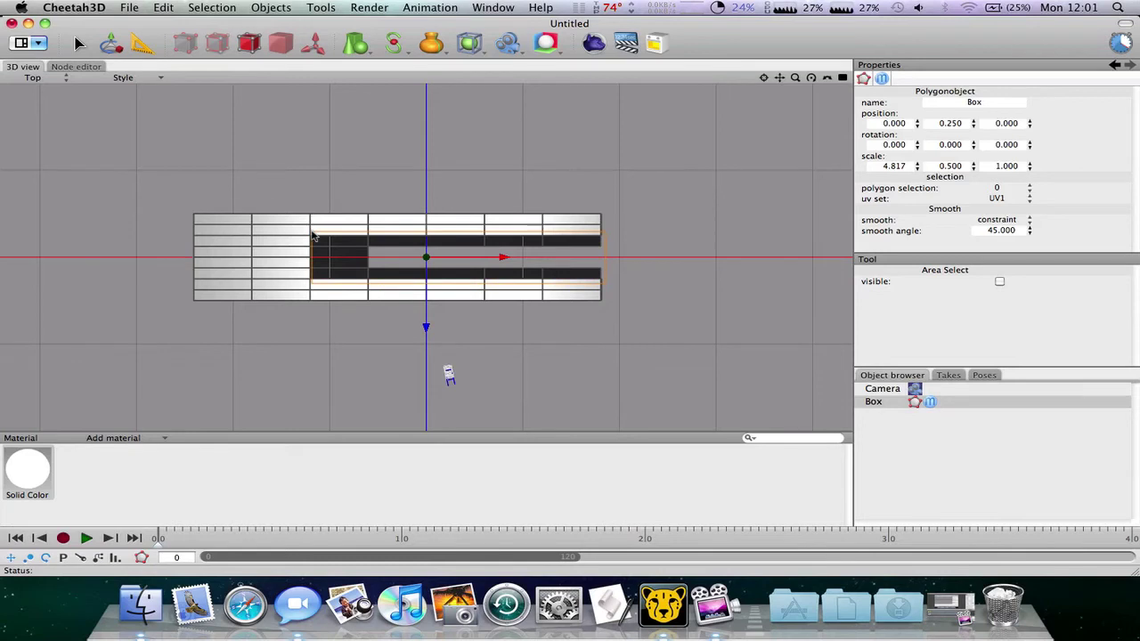
key("Delete")
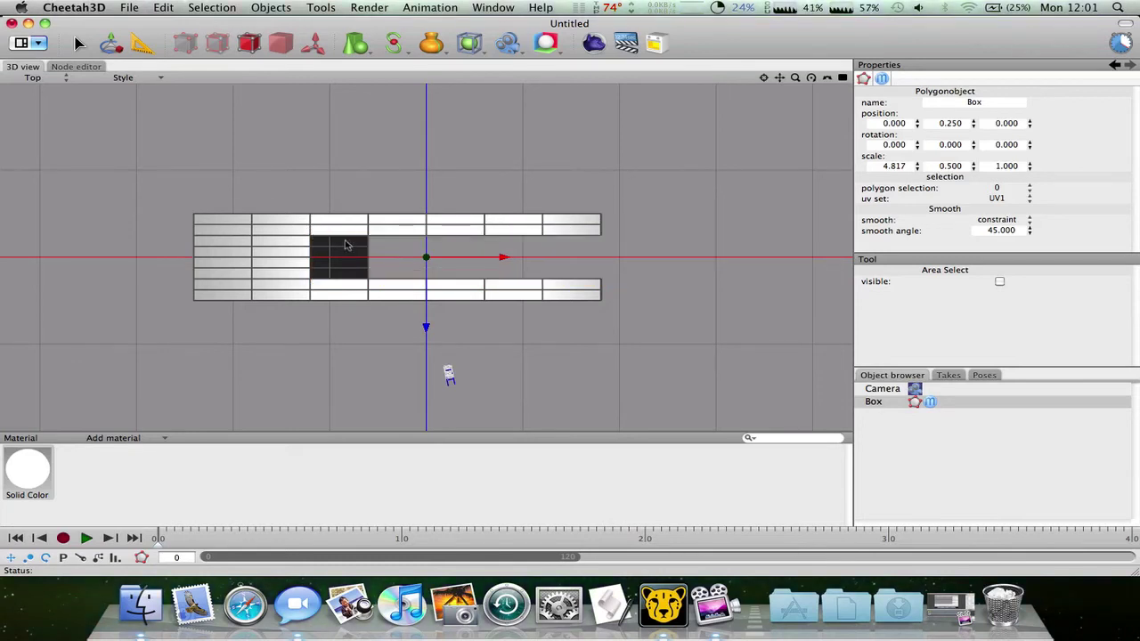
Delete the remaining bottom-face polygons beneath the slot's innermost section and switch to the Camera view.
left_click(80, 45)
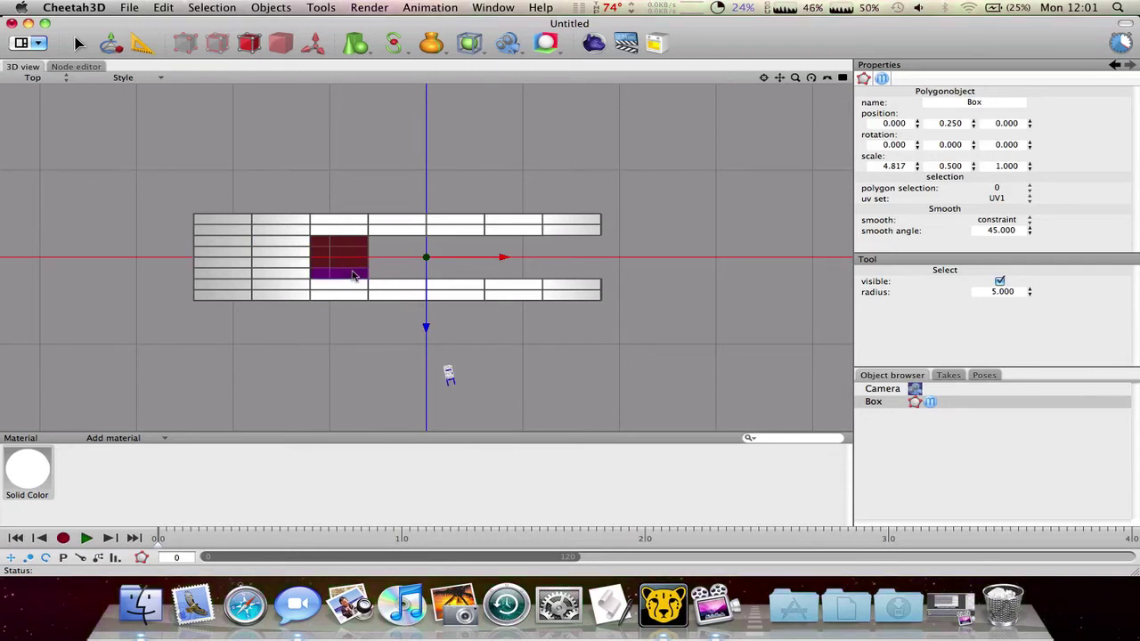
key("Delete")
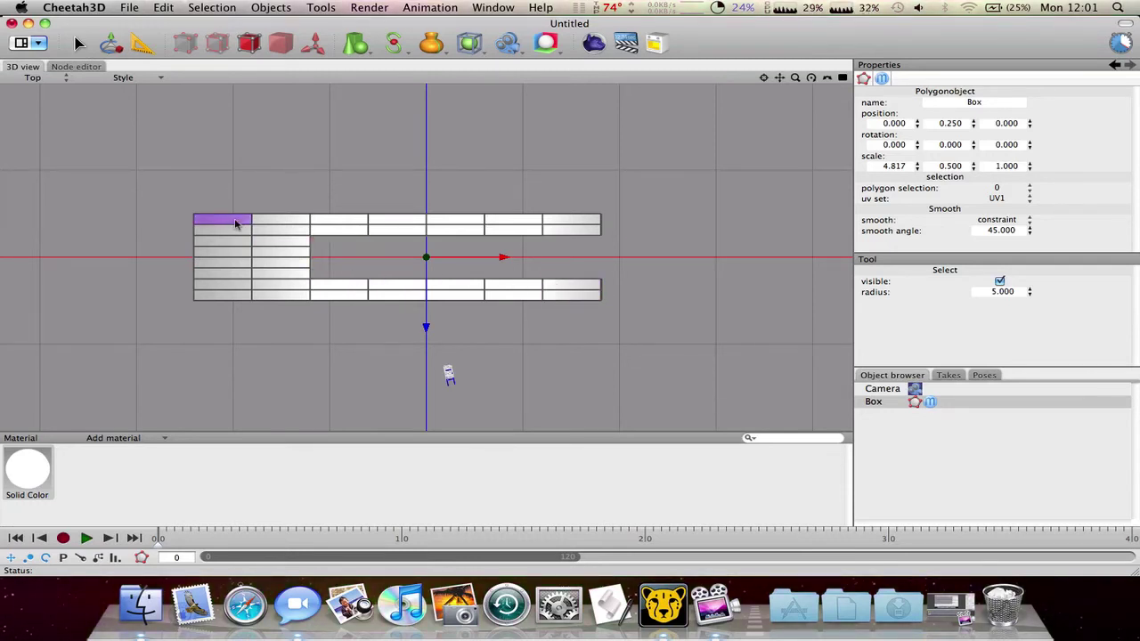
left_click(60, 77)
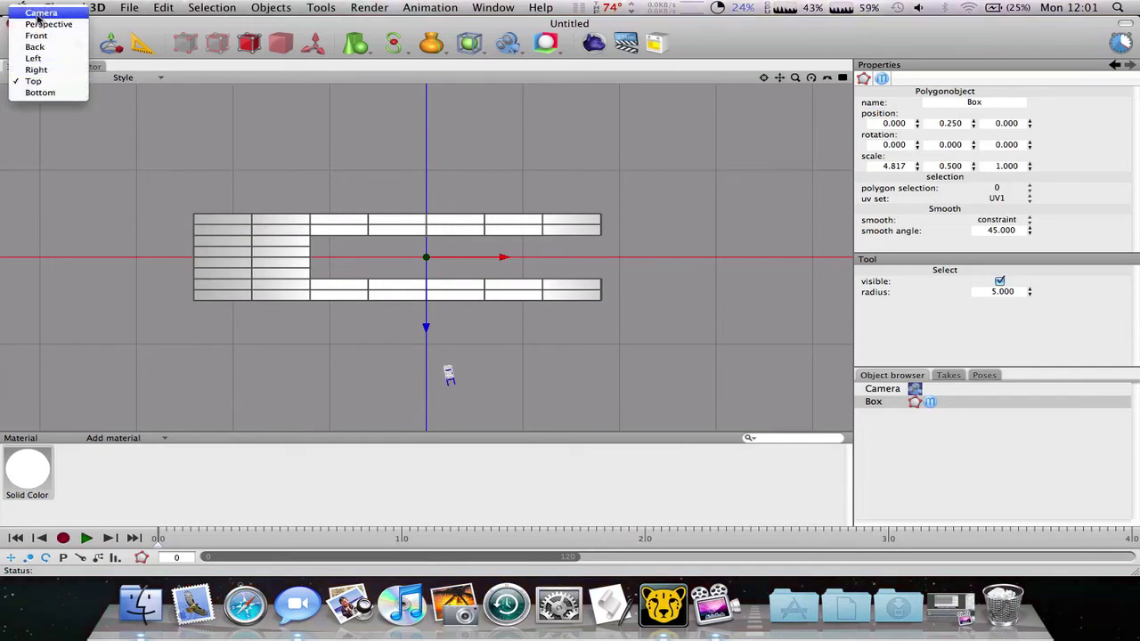
left_click(37, 17)
left_click_drag(647, 325, 500, 247, "alt")
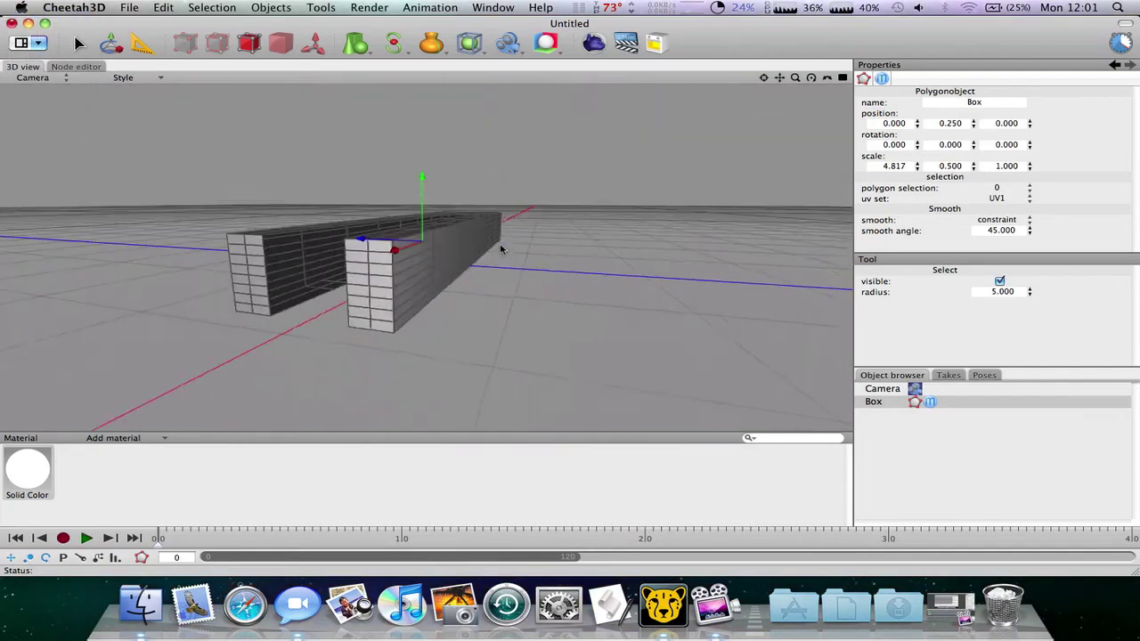
right_click_drag(500, 249, 527, 268)
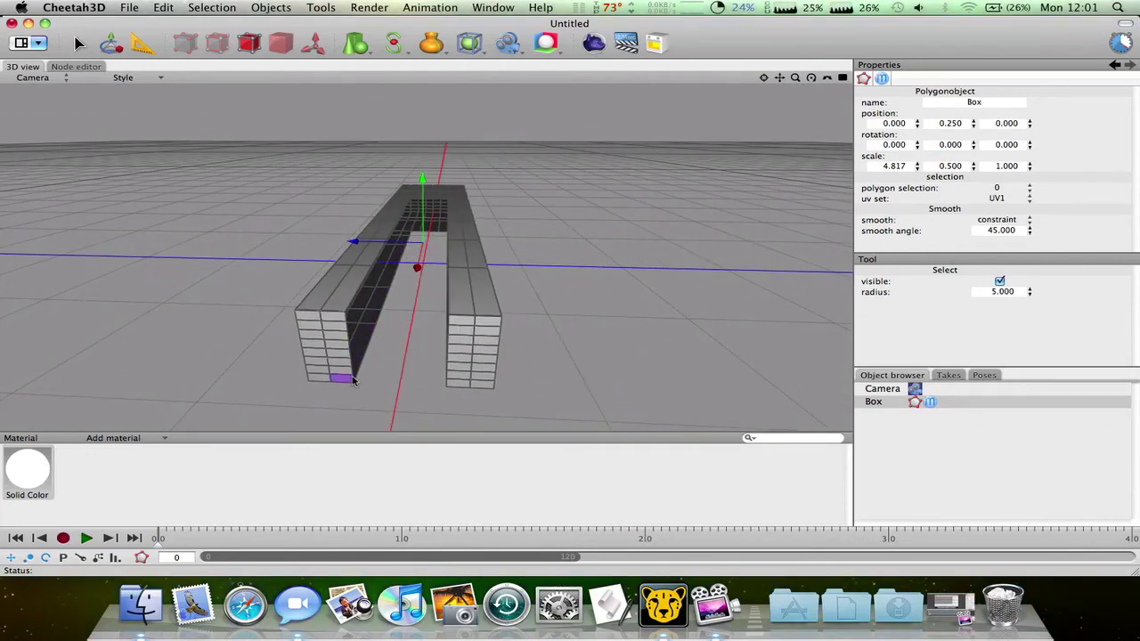
right_click_drag(426, 225, 522, 285)
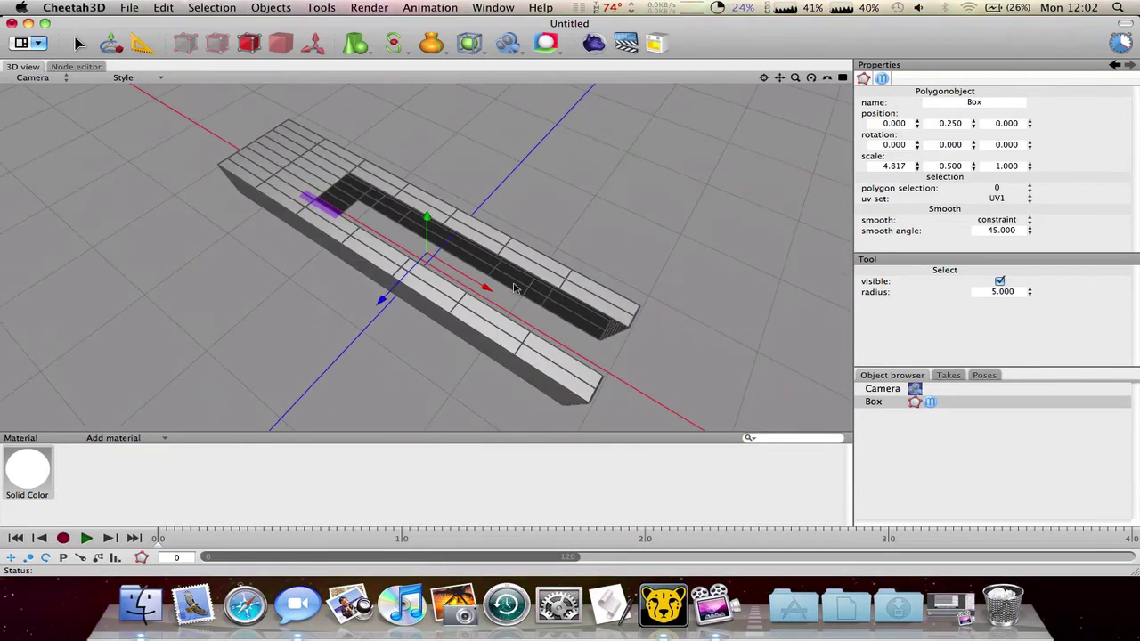
Group the slotted box in a folder and add a Plane primitive inside that group.
right_click(979, 405)
left_click(1009, 407)
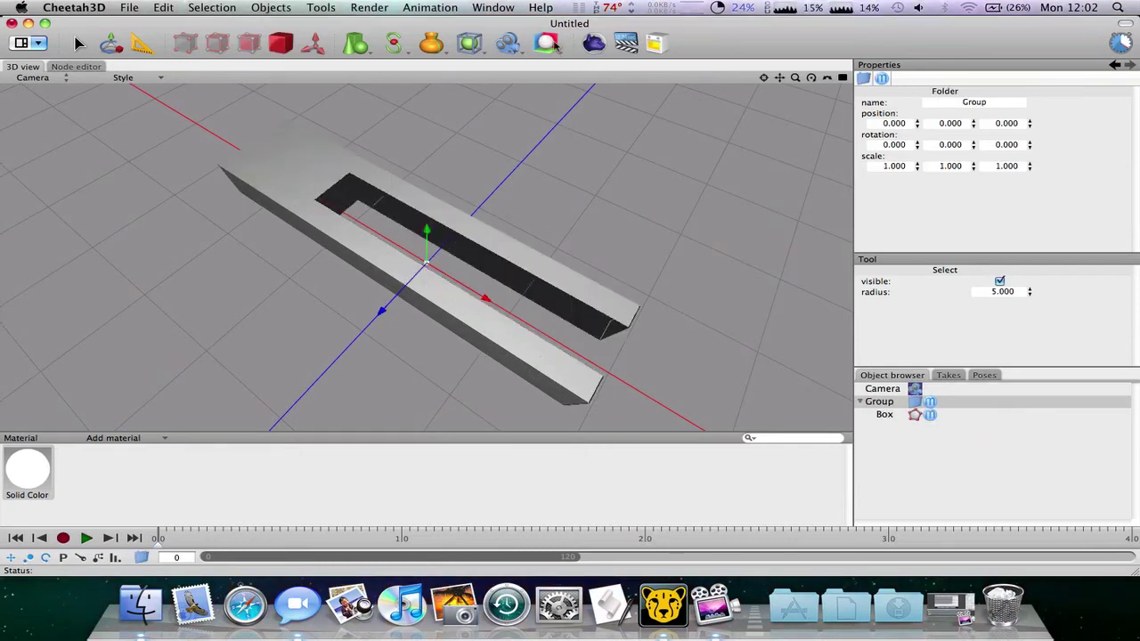
left_click(947, 402)
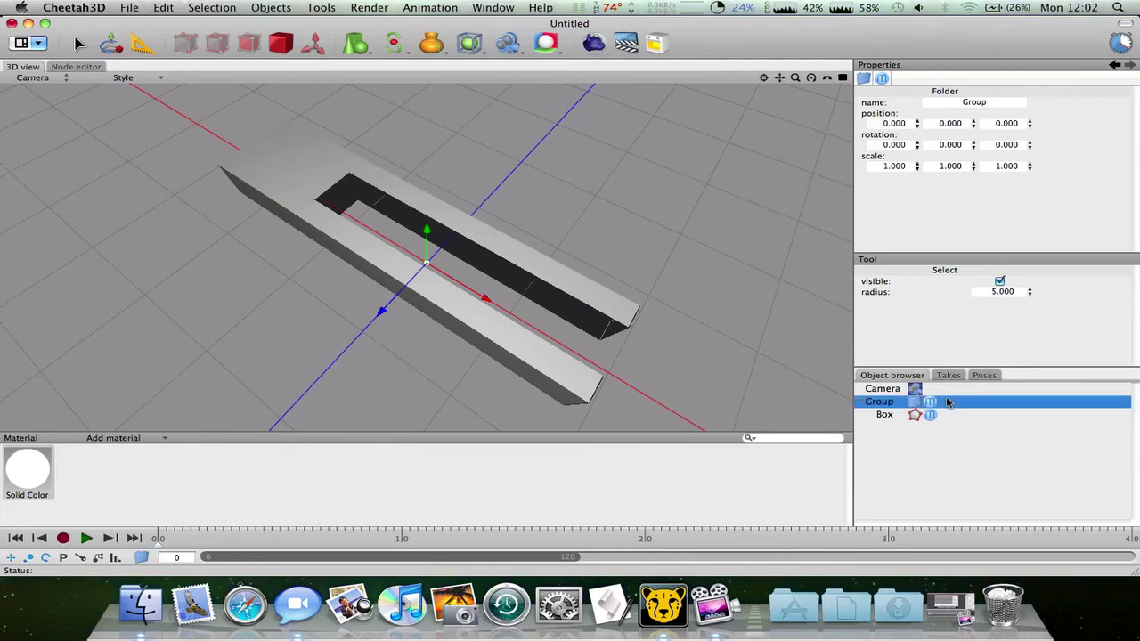
left_click(359, 46)
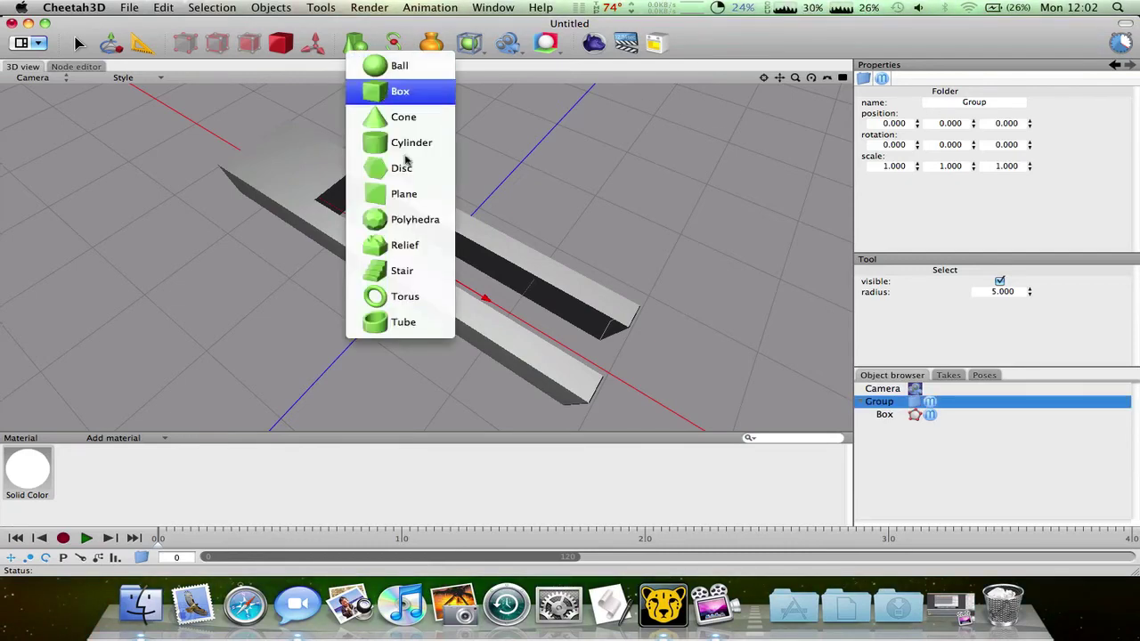
left_click(401, 192)
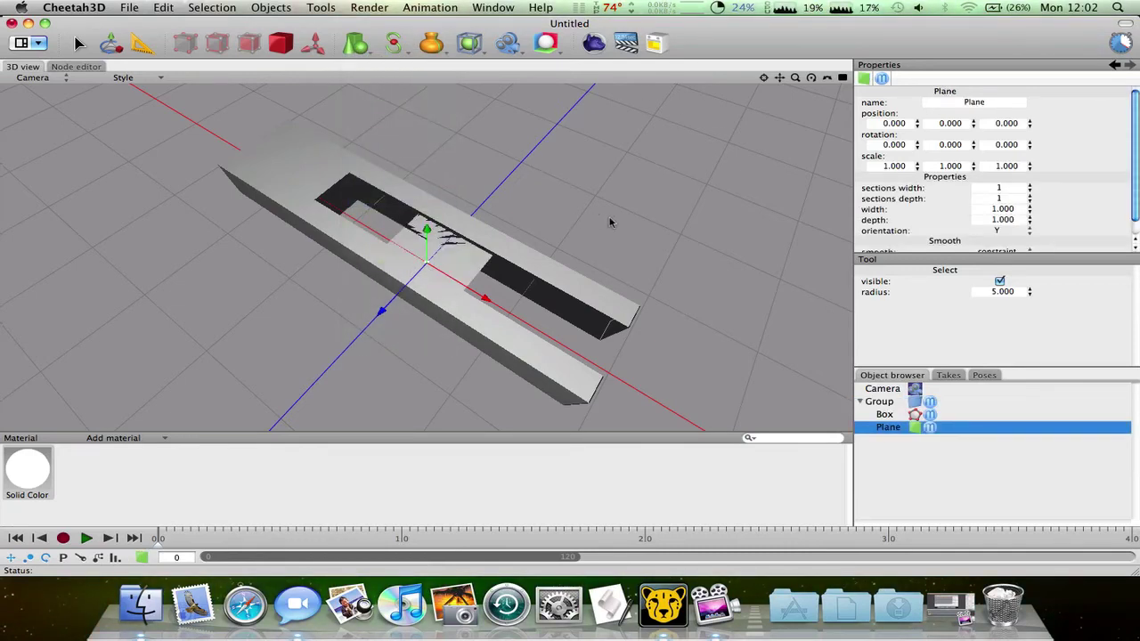
Rotate the plane upright to about -88° with Transform and stretch it along the slot to an X scale of about 3.099.
left_click_drag(554, 200, 521, 166, "alt")
left_click(110, 41)
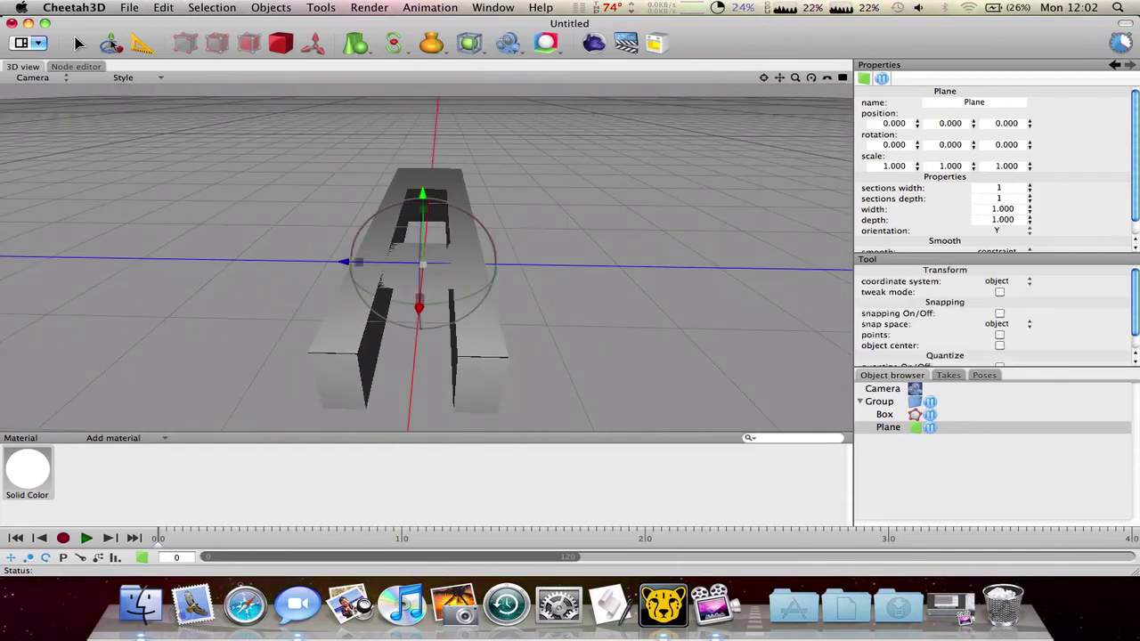
left_click_drag(476, 223, 552, 311)
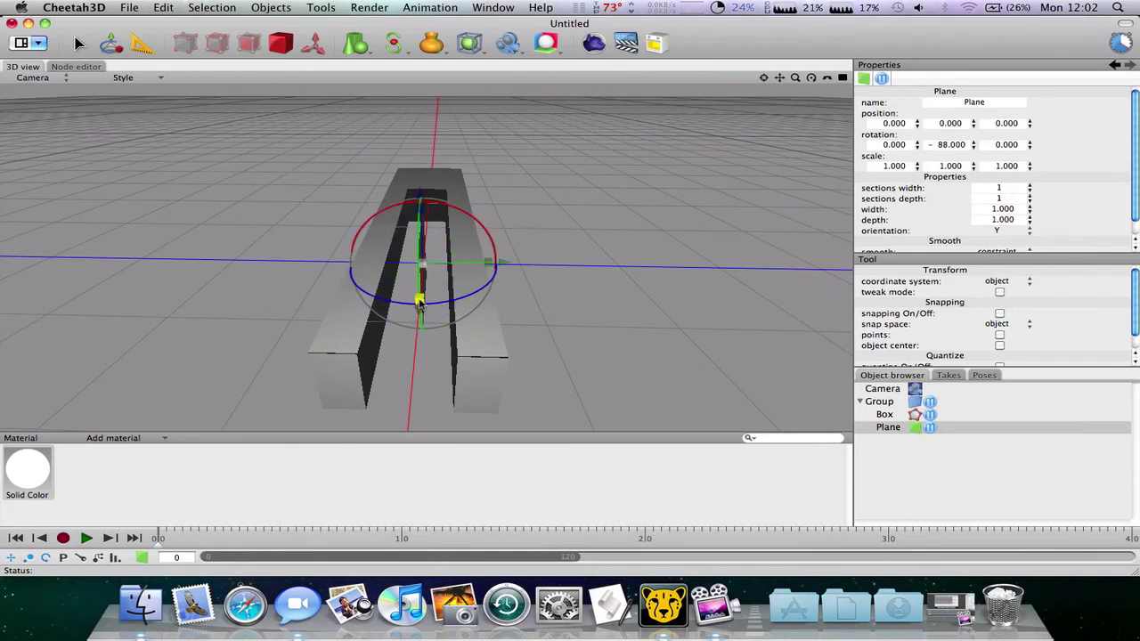
left_click_drag(416, 310, 419, 297)
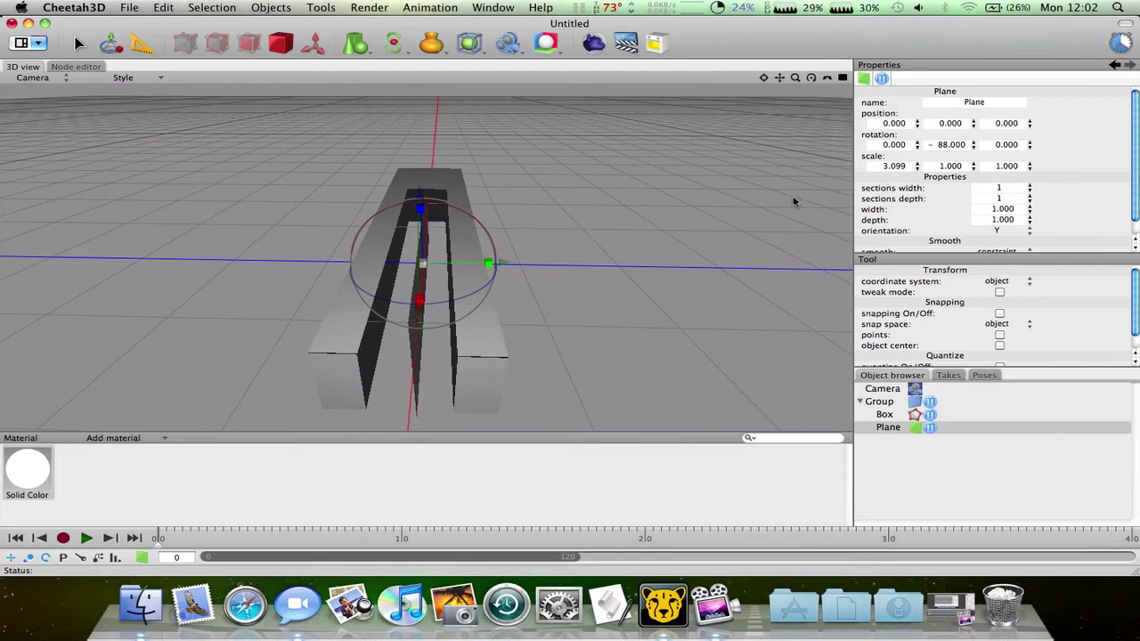
Move the plane against the slot's inner side wall, to a position of about 0.257, -0.015, 0.249.
left_click_drag(792, 195, 695, 218, "alt")
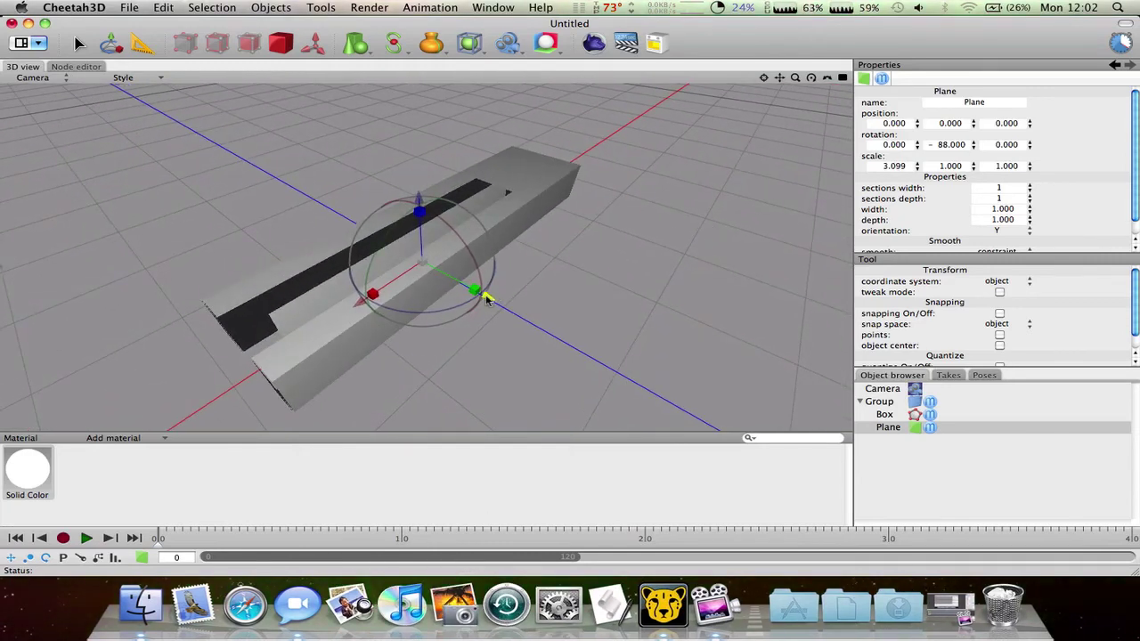
left_click_drag(478, 290, 464, 285)
left_click_drag(338, 298, 319, 307)
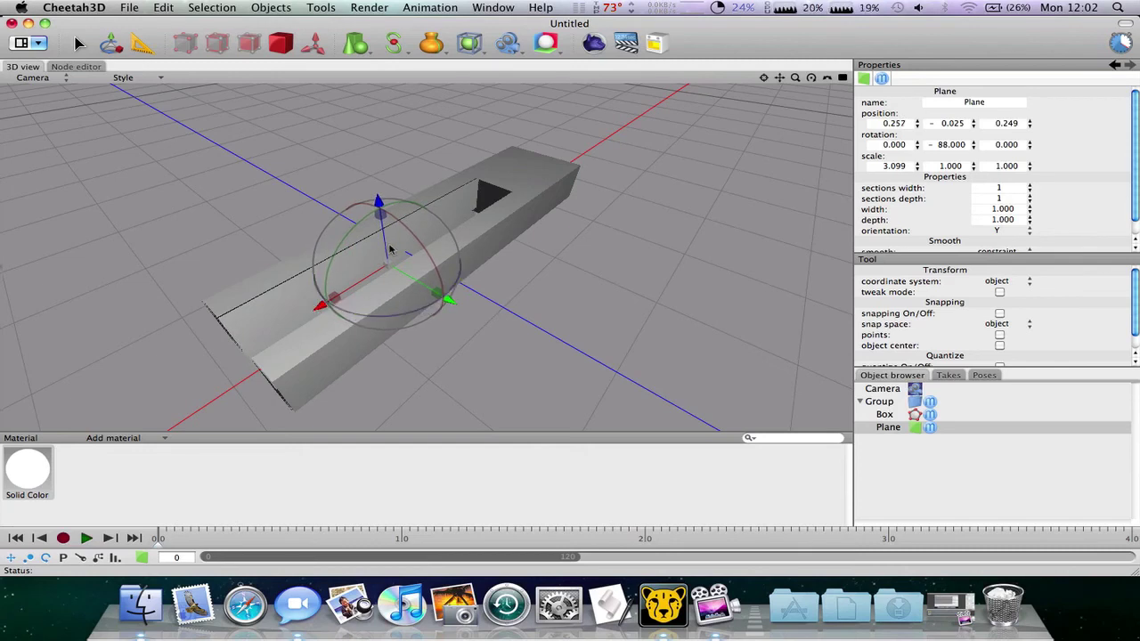
left_click_drag(379, 200, 379, 198)
left_click_drag(333, 328, 400, 323, "alt")
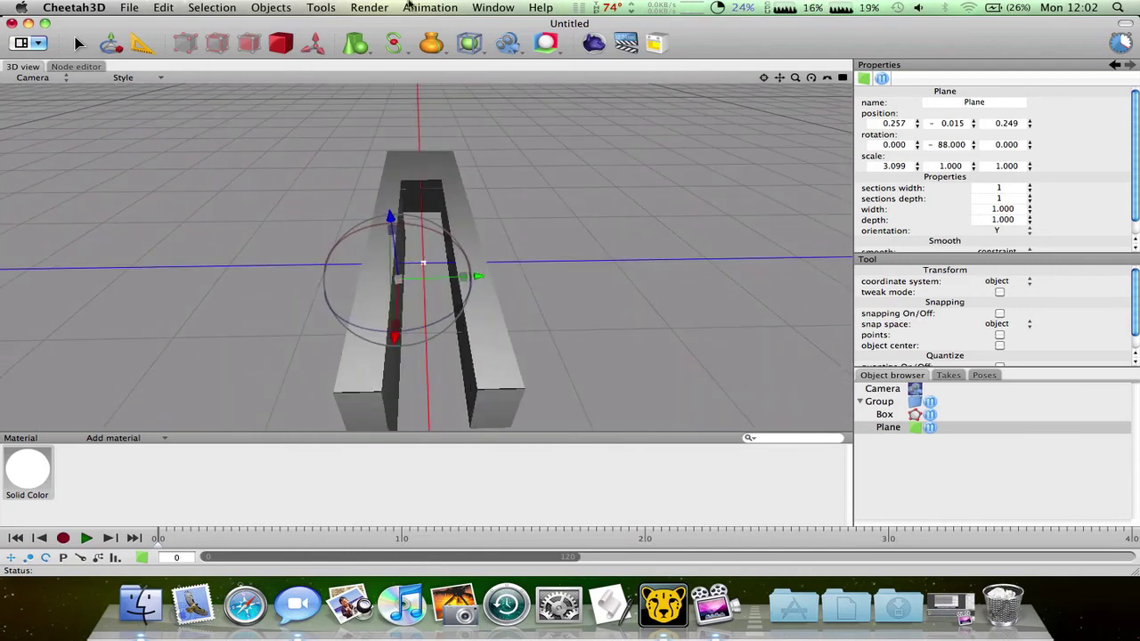
Add a Subdivision modifier and nest it under the Box to round the slotted body.
left_click(475, 41)
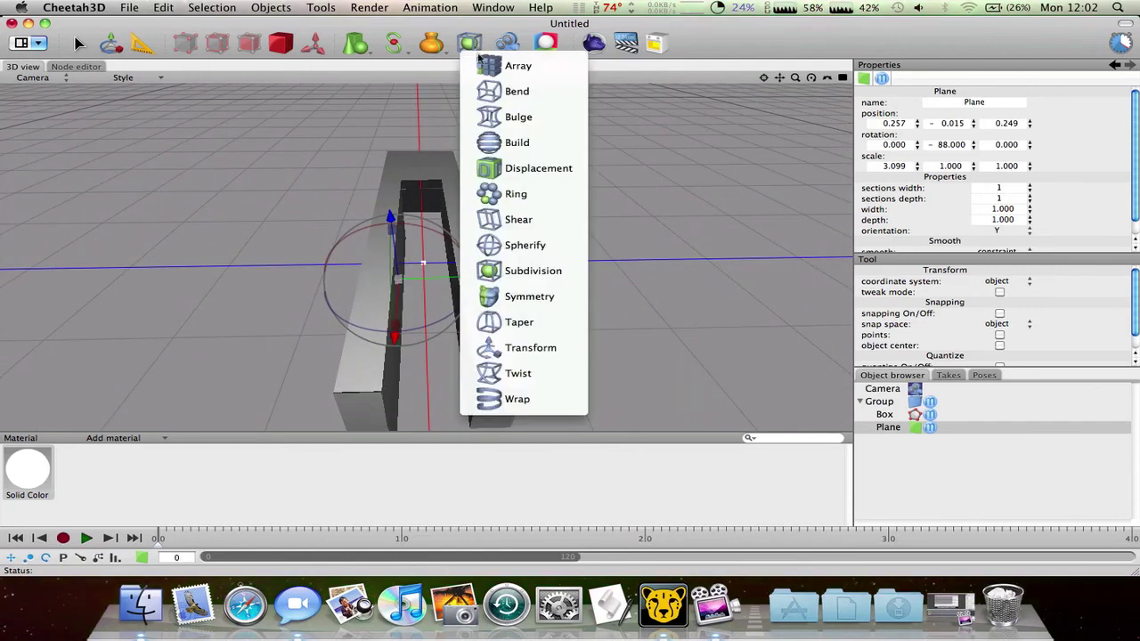
left_click(551, 269)
left_click_drag(898, 445, 893, 403)
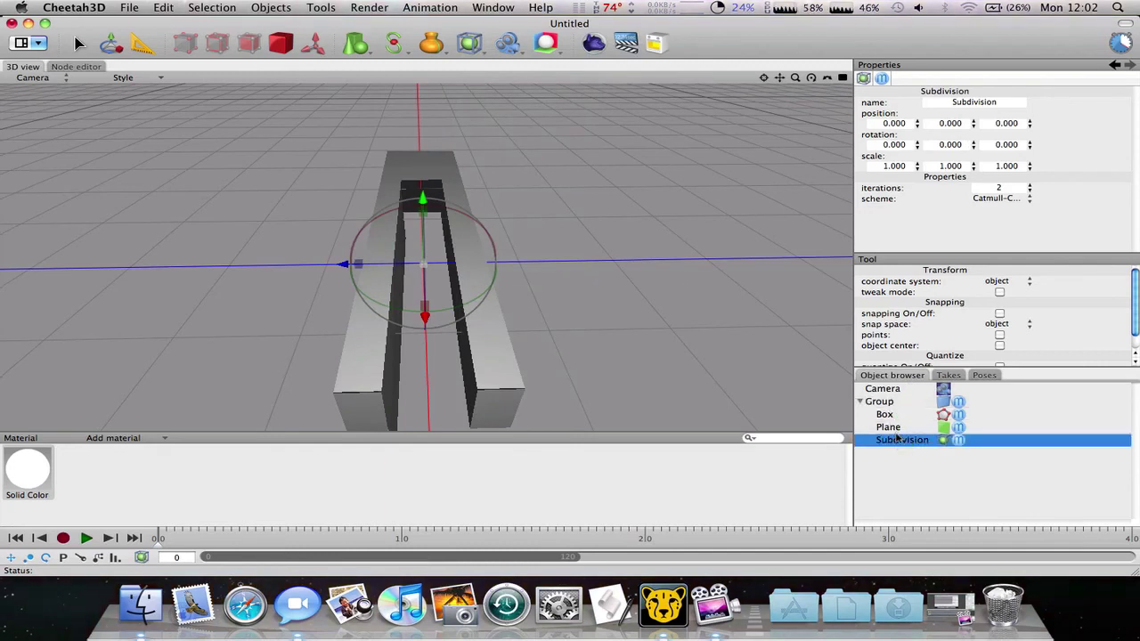
left_click_drag(898, 445, 894, 415)
left_click_drag(730, 368, 695, 340, "alt")
right_click_drag(697, 341, 577, 357)
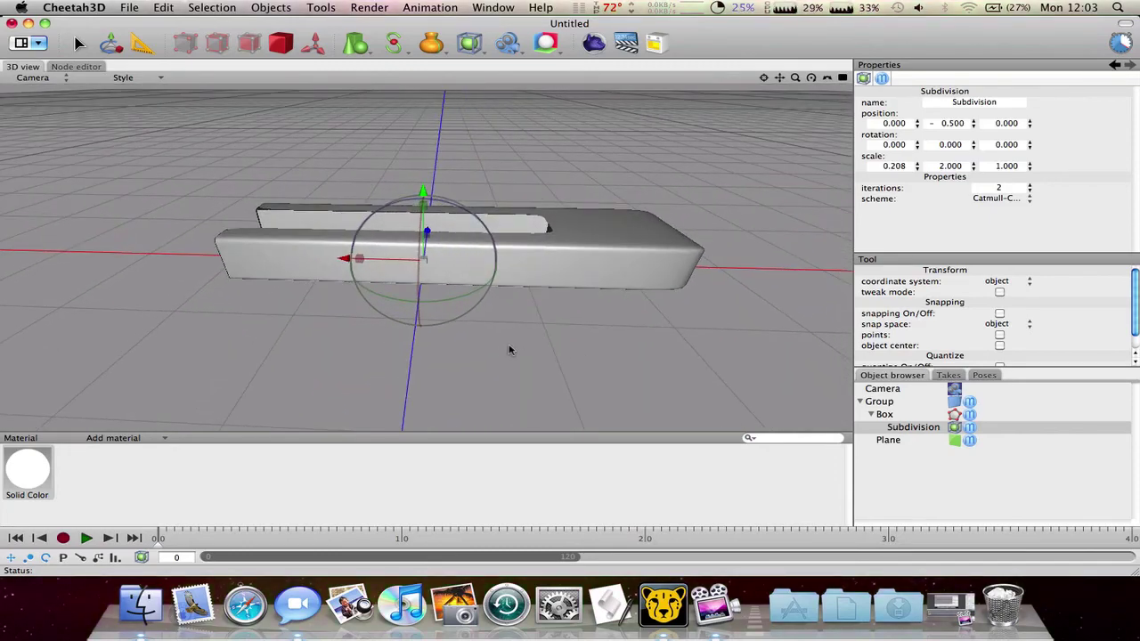